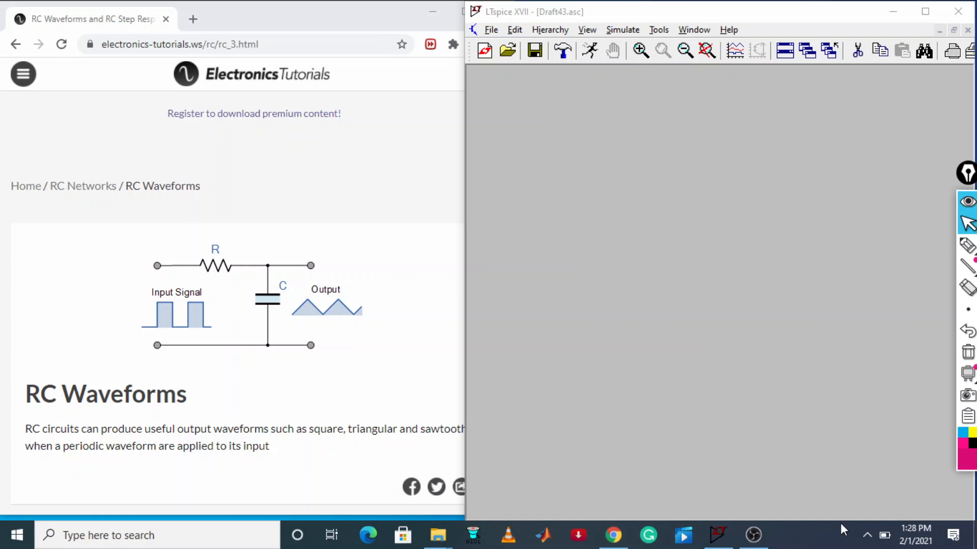
Circle the input signal, R and C in the web page's RC diagram and sketch a square wave over the empty schematic
click(896, 247)
mouse_move(150, 290)
mouse_down()
mouse_move(133, 315)
mouse_move(200, 333)
mouse_move(190, 282)
mouse_move(153, 288)
mouse_up()
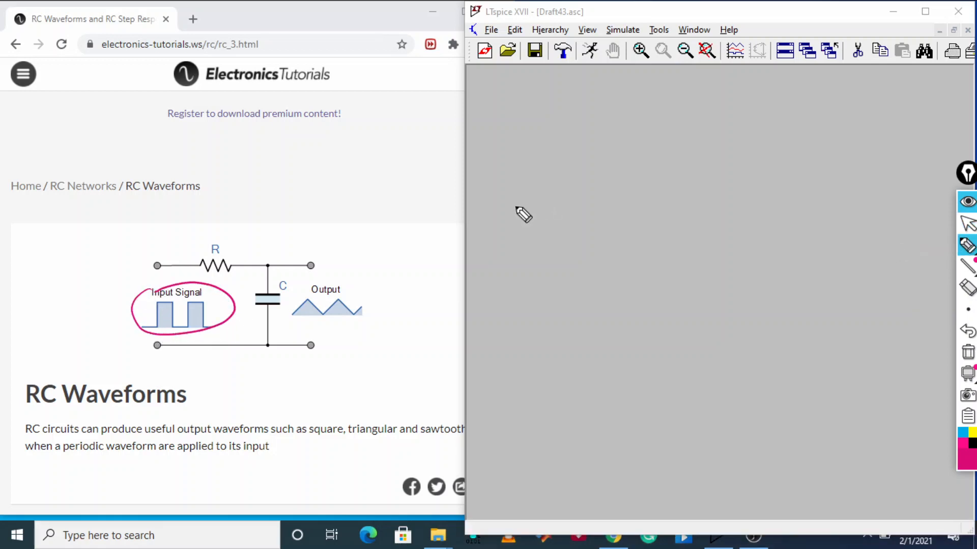
mouse_move(516, 207)
mouse_down()
mouse_move(563, 160)
mouse_move(572, 197)
mouse_move(563, 160)
mouse_move(669, 194)
mouse_up()
drag(665, 146, 669, 193)
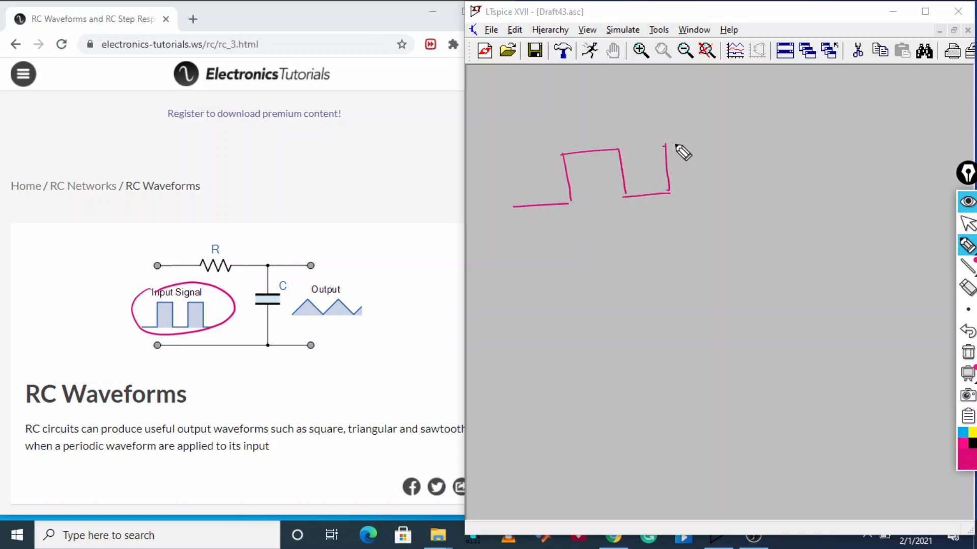
mouse_move(677, 147)
mouse_down()
mouse_move(725, 182)
mouse_move(757, 153)
mouse_move(831, 136)
mouse_up()
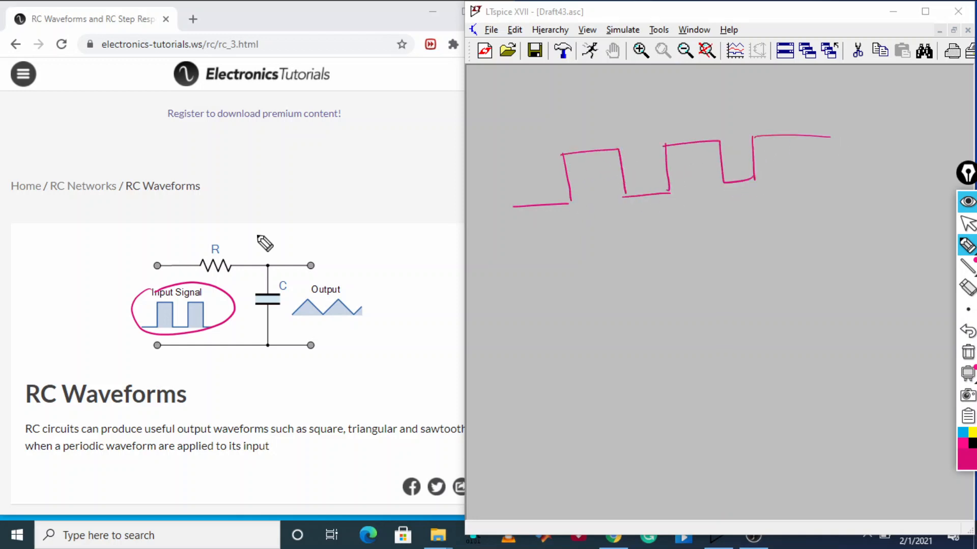
mouse_move(211, 246)
mouse_down()
mouse_move(222, 285)
mouse_move(212, 244)
mouse_up()
mouse_move(279, 300)
mouse_down()
mouse_move(254, 323)
mouse_move(253, 299)
mouse_up()
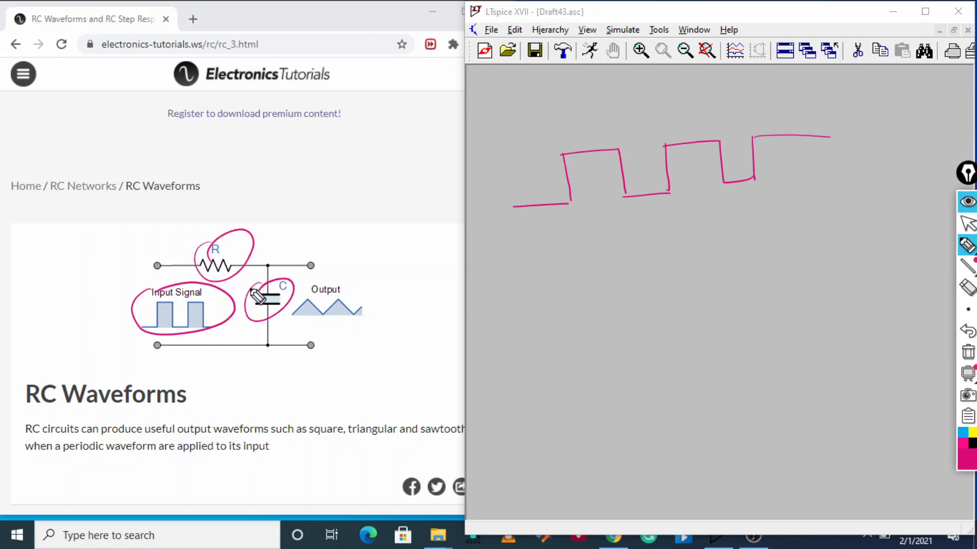
Handwrite a signal label beside the sketched square wave with an arrow pointing to the wave
drag(565, 207, 568, 201)
drag(474, 182, 515, 156)
drag(508, 151, 509, 163)
mouse_move(487, 126)
mouse_down()
mouse_move(478, 133)
mouse_move(539, 110)
mouse_up()
drag(542, 108, 551, 100)
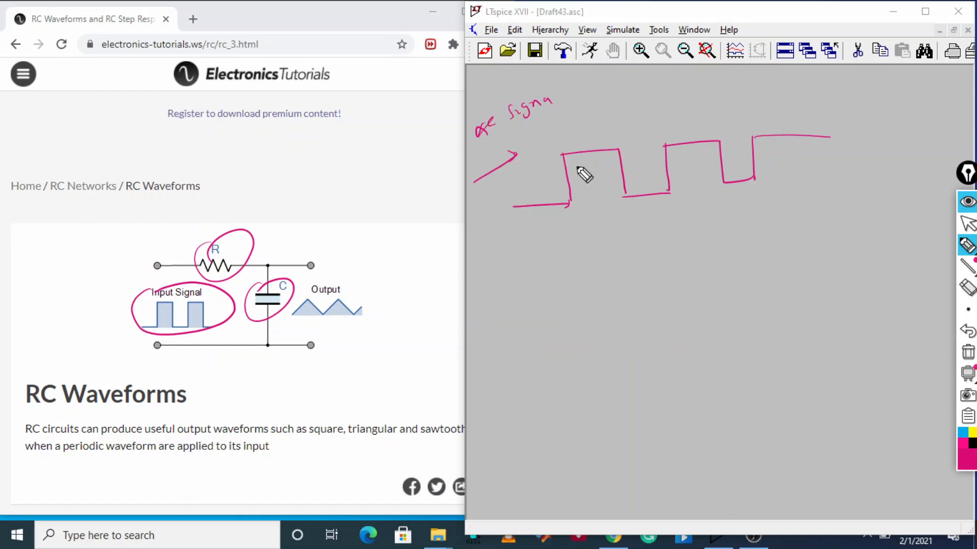
Emphasize the first pulse of the sketched wave, mark its width with dimension arrows and label it DC
drag(558, 211, 575, 203)
drag(567, 163, 610, 150)
drag(552, 228, 575, 223)
drag(569, 220, 575, 223)
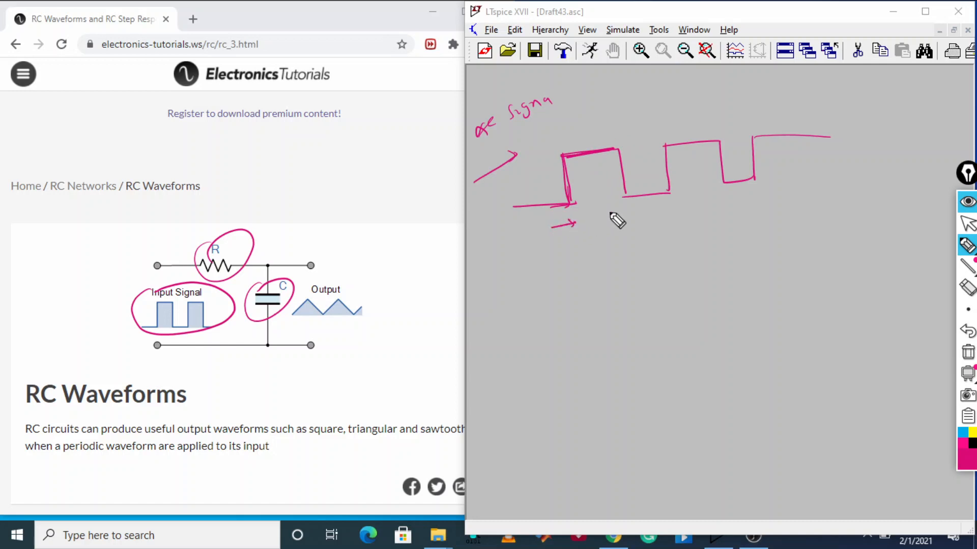
drag(638, 212, 624, 217)
drag(623, 217, 639, 214)
mouse_move(569, 219)
mouse_down()
mouse_move(568, 236)
mouse_move(622, 217)
mouse_up()
drag(618, 210, 632, 223)
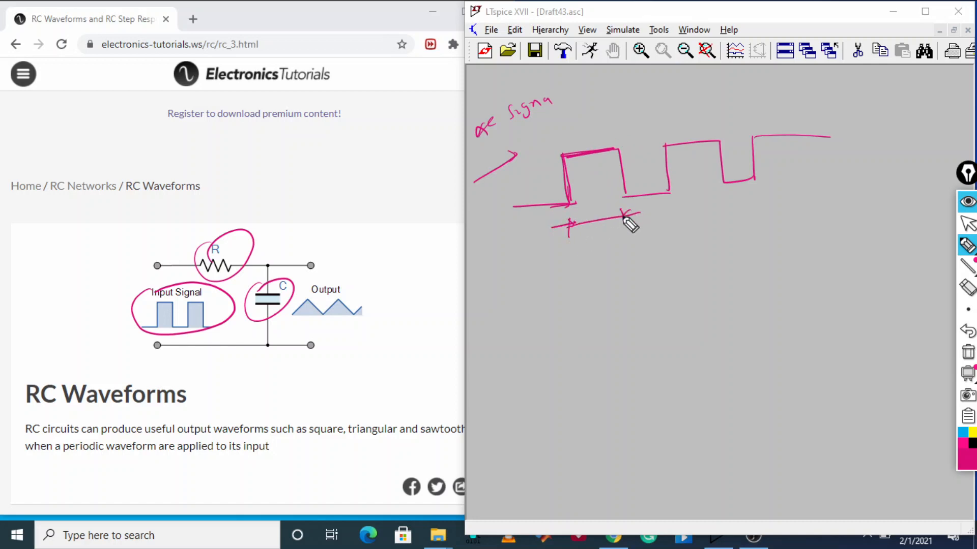
mouse_move(580, 245)
mouse_down()
mouse_move(589, 250)
mouse_move(581, 254)
mouse_up()
drag(604, 243, 602, 254)
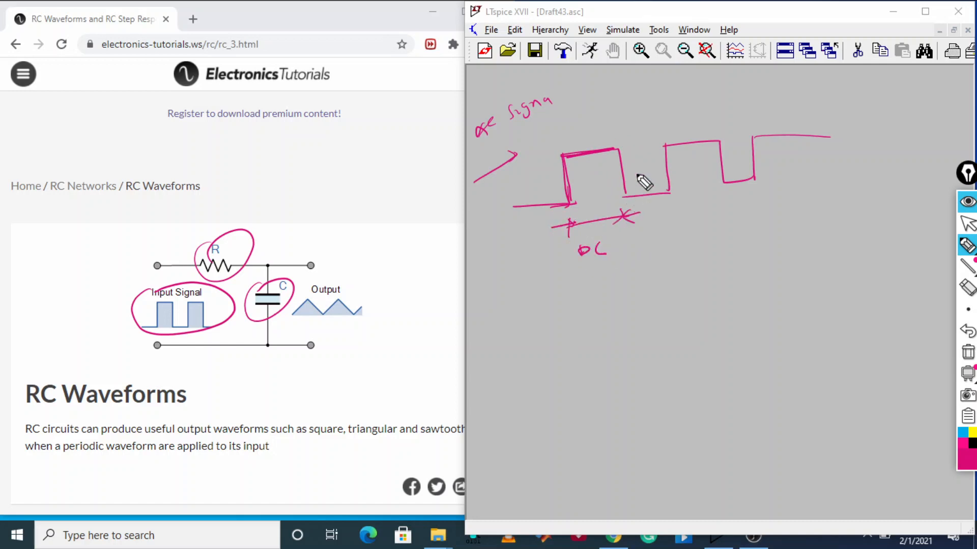
Label the first pulse +ve and mark the following low interval as DC
drag(563, 137, 572, 135)
drag(568, 132, 569, 139)
drag(574, 132, 595, 132)
mouse_move(622, 194)
mouse_down()
mouse_move(628, 250)
mouse_move(675, 204)
mouse_move(640, 240)
mouse_up()
drag(651, 229, 660, 240)
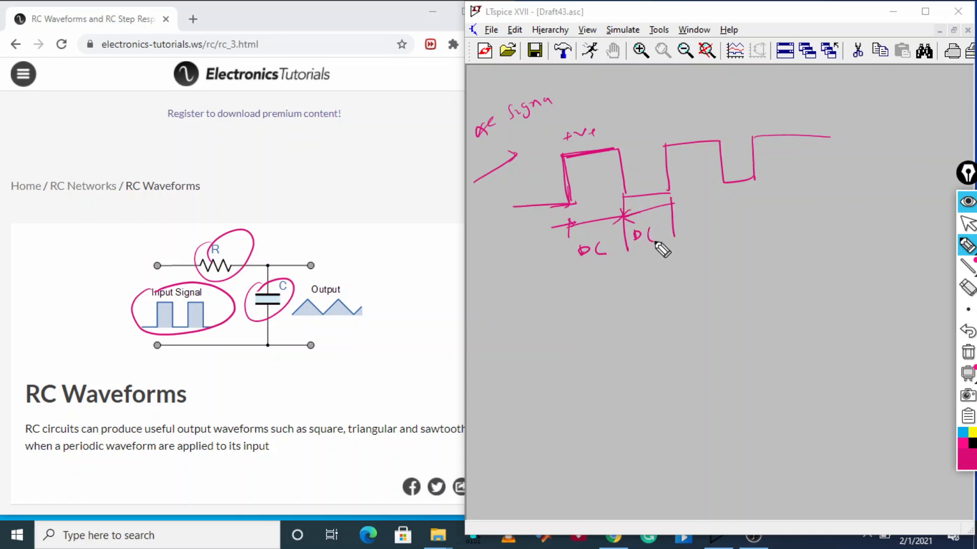
Circle the whole sketched square wave and label it AC with an arrow and an outline
mouse_move(593, 130)
mouse_down()
mouse_move(543, 159)
mouse_move(722, 204)
mouse_move(601, 133)
mouse_up()
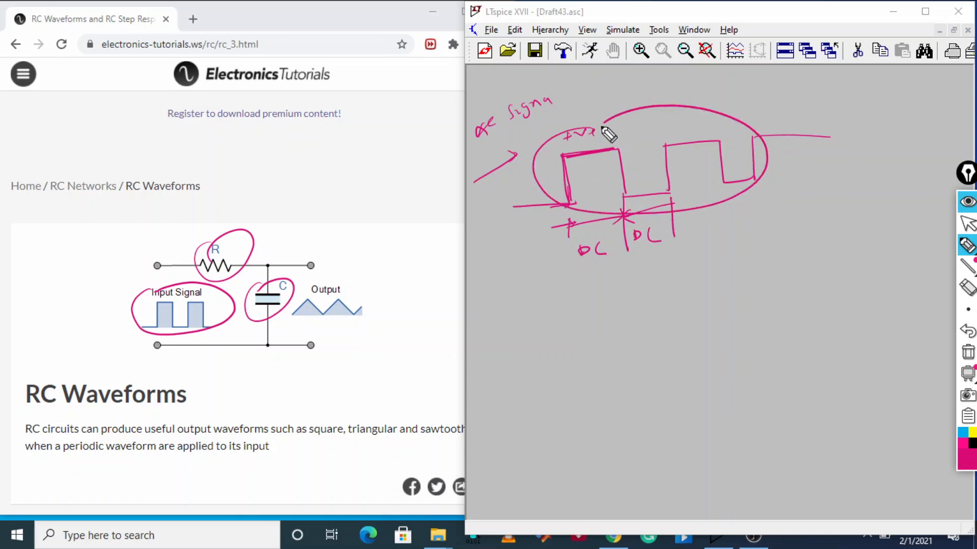
mouse_move(727, 206)
mouse_down()
mouse_move(742, 232)
mouse_move(783, 224)
mouse_up()
drag(803, 218, 793, 229)
mouse_move(773, 209)
mouse_down()
mouse_move(756, 232)
mouse_move(818, 214)
mouse_up()
Handwrite the word "function" below the wave, then underline and circle it
drag(525, 286, 516, 319)
mouse_move(511, 305)
mouse_down()
mouse_move(580, 296)
mouse_move(586, 283)
mouse_up()
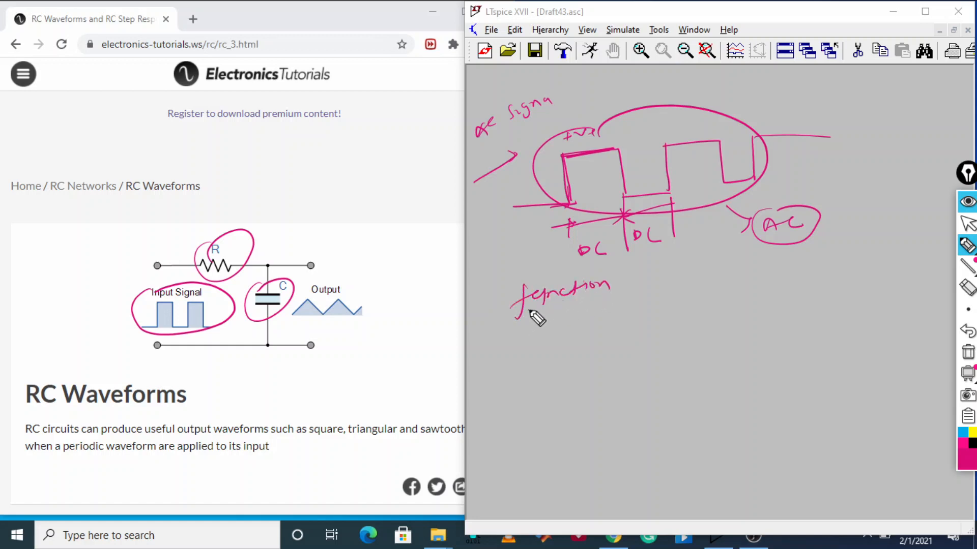
mouse_move(532, 316)
mouse_down()
mouse_move(536, 288)
mouse_move(534, 300)
mouse_up()
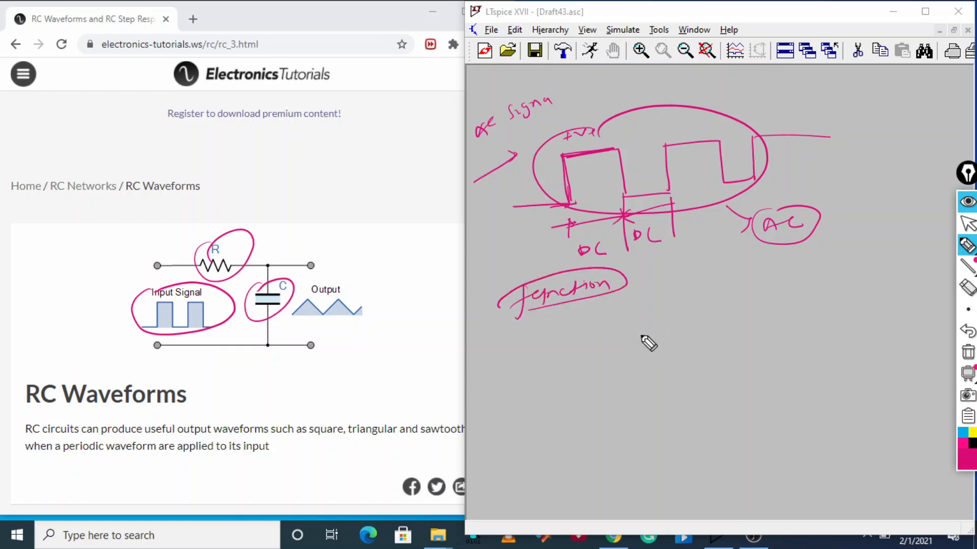
Sketch a second square wave below the first, circle its first pulse and retrace that pulse's outline
drag(597, 364, 665, 361)
mouse_move(656, 308)
mouse_down()
mouse_move(662, 362)
mouse_move(728, 310)
mouse_move(766, 351)
mouse_up()
mouse_move(764, 302)
mouse_down()
mouse_move(765, 351)
mouse_move(826, 323)
mouse_move(853, 337)
mouse_move(856, 295)
mouse_move(899, 292)
mouse_up()
mouse_move(705, 292)
mouse_down()
mouse_move(654, 375)
mouse_move(715, 288)
mouse_move(558, 342)
mouse_up()
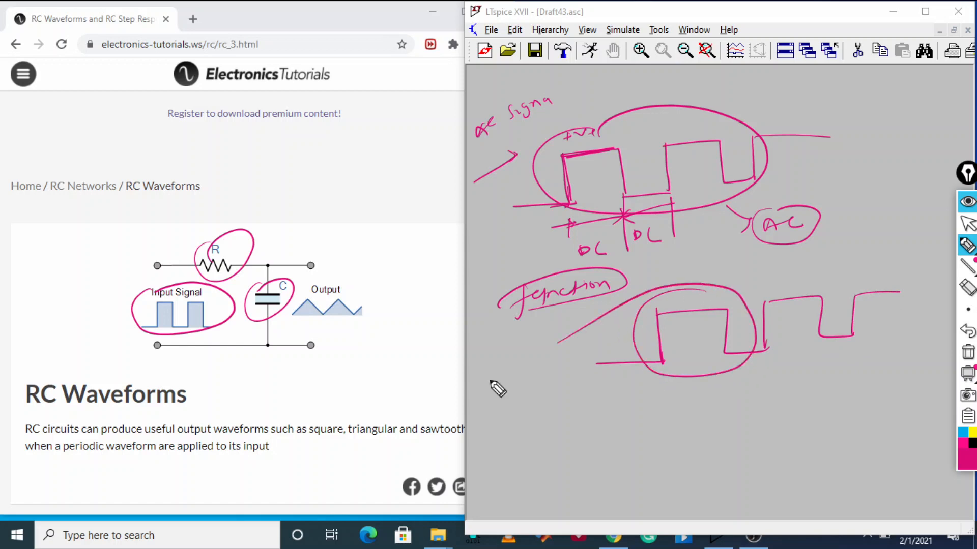
mouse_move(658, 323)
mouse_down()
mouse_move(741, 311)
mouse_move(731, 348)
mouse_up()
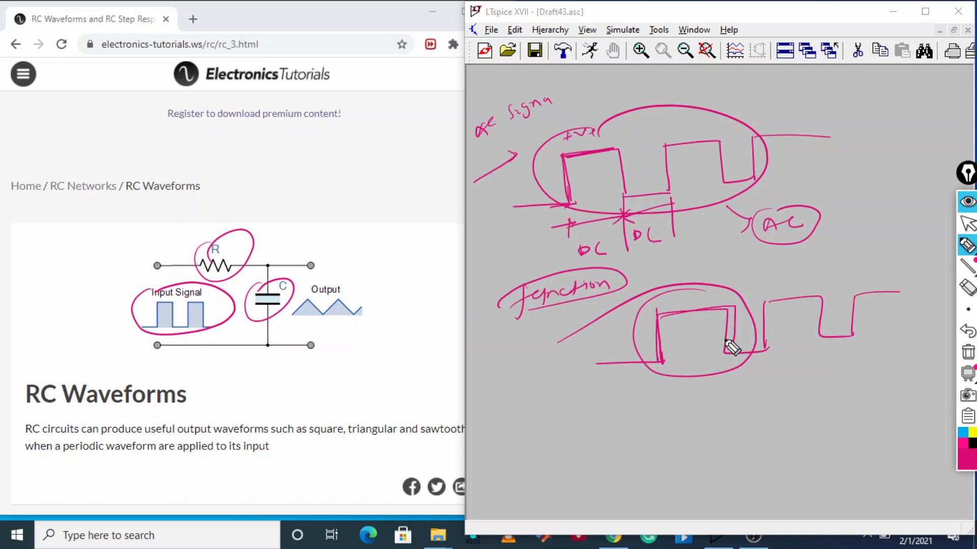
Clear all pen annotations from the screen and return to the normal pointer
click(968, 352)
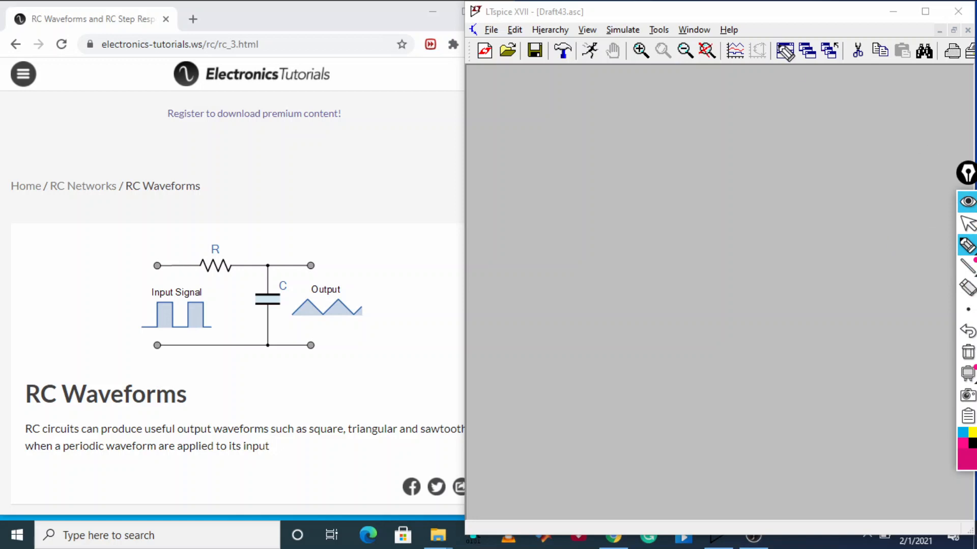
click(969, 227)
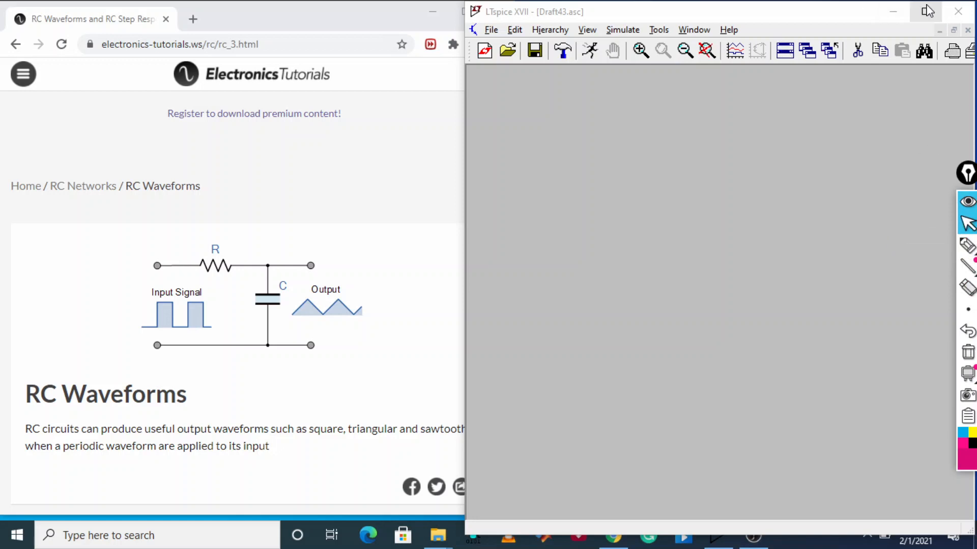
Maximize the schematic window, place a voltage source and move it toward the sheet's upper-left area
click(926, 12)
click(693, 46)
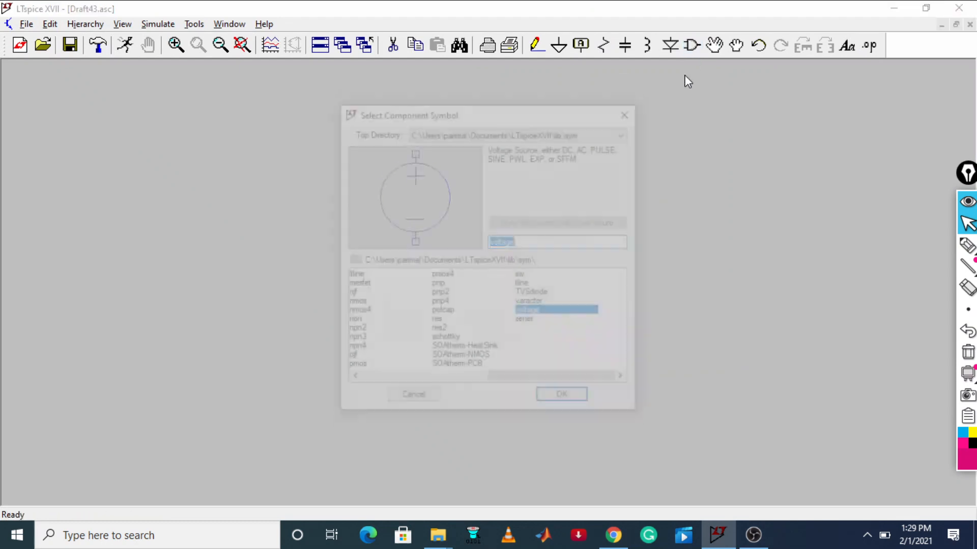
click(564, 400)
click(231, 220)
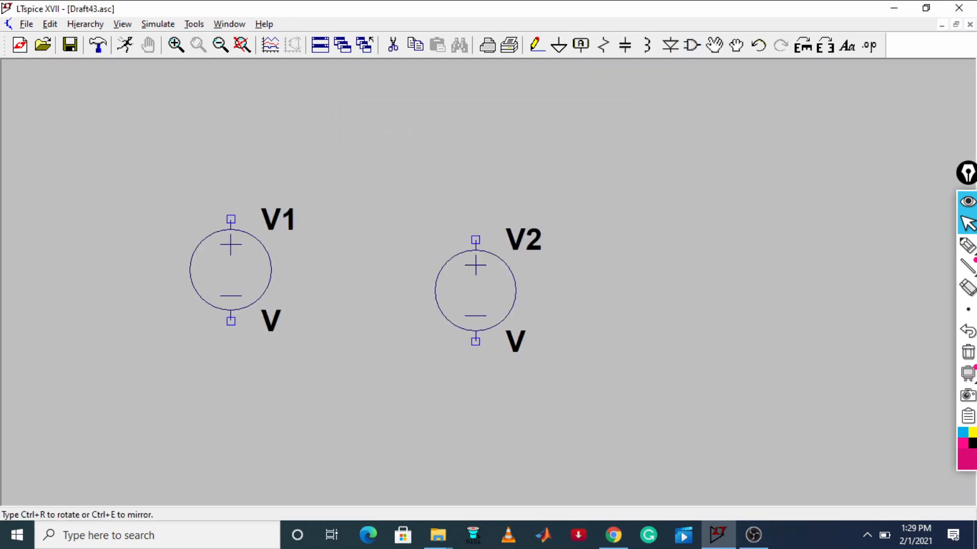
key(Escape)
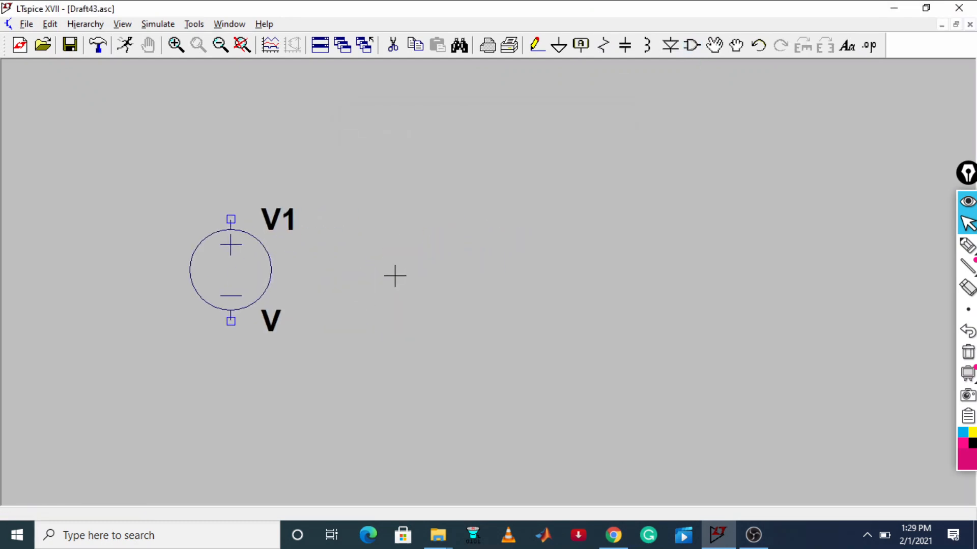
drag(244, 264, 156, 214)
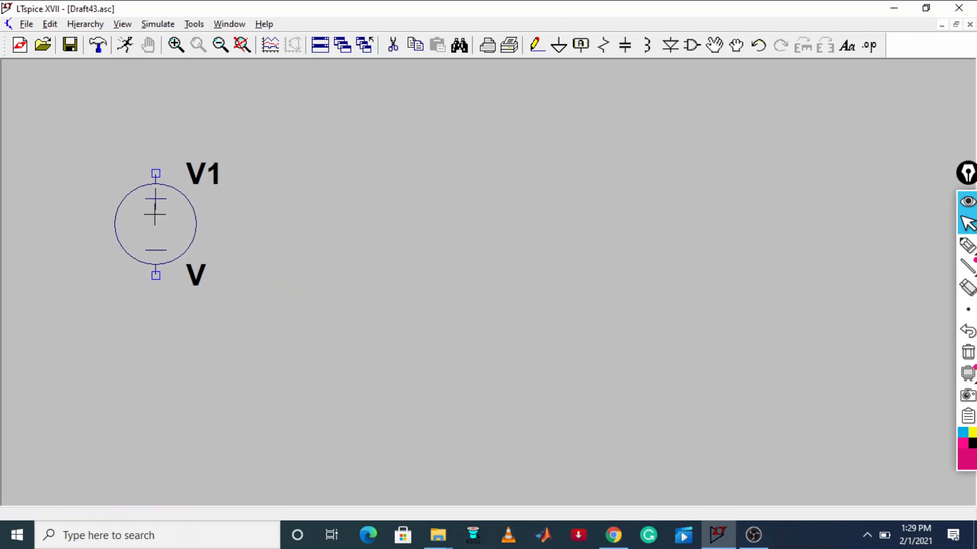
Place a resistor rotated to horizontal, above and to the right of the voltage source
click(603, 45)
key(ctrl+r)
key(ctrl+r)
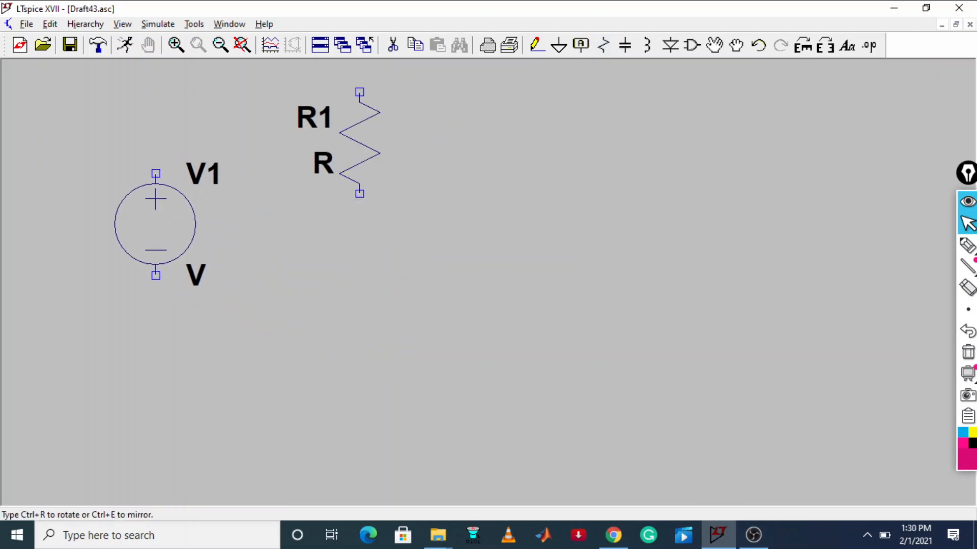
key(ctrl+r)
click(320, 133)
key(Escape)
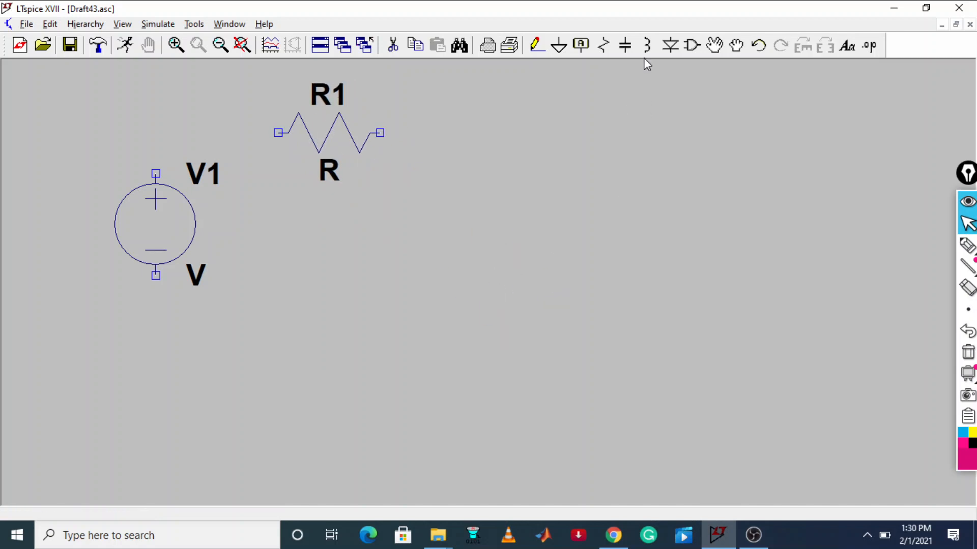
Place a vertical capacitor below and to the right of the resistor
click(625, 44)
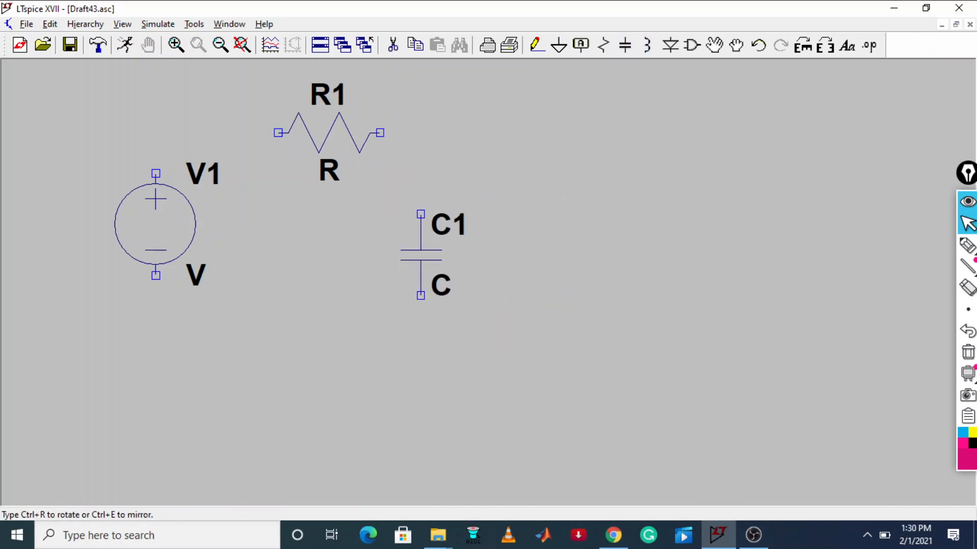
click(421, 214)
key(Escape)
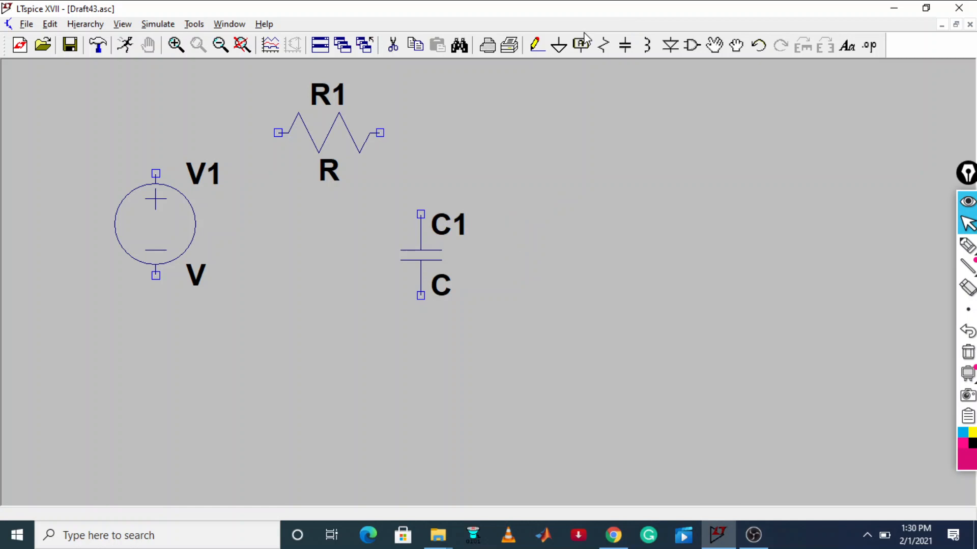
Wire the voltage source, resistor and capacitor into a closed series loop
click(534, 46)
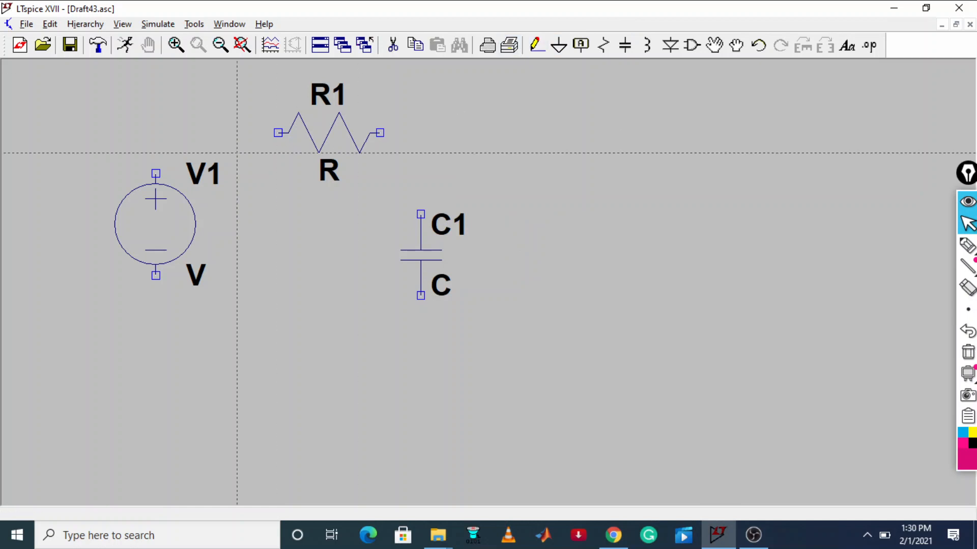
click(156, 134)
click(278, 132)
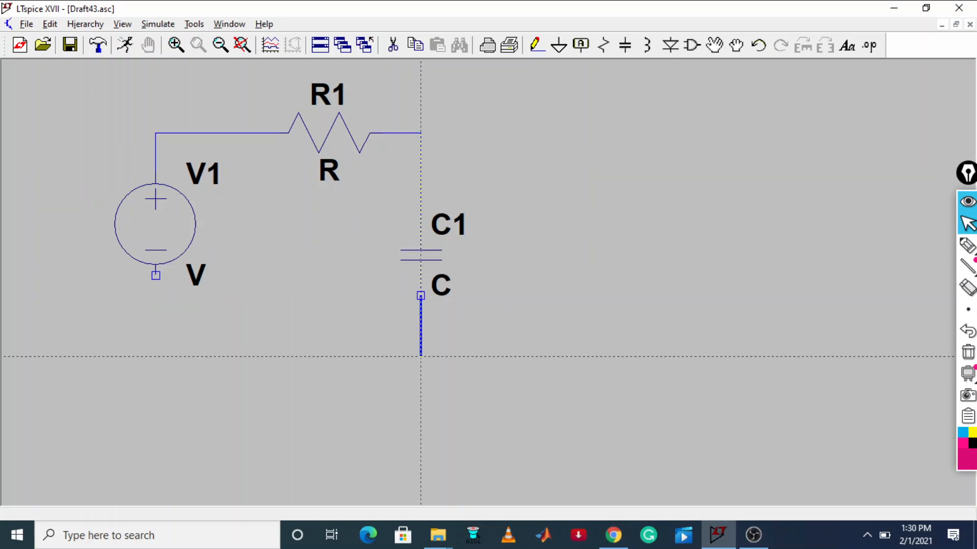
click(421, 356)
click(155, 356)
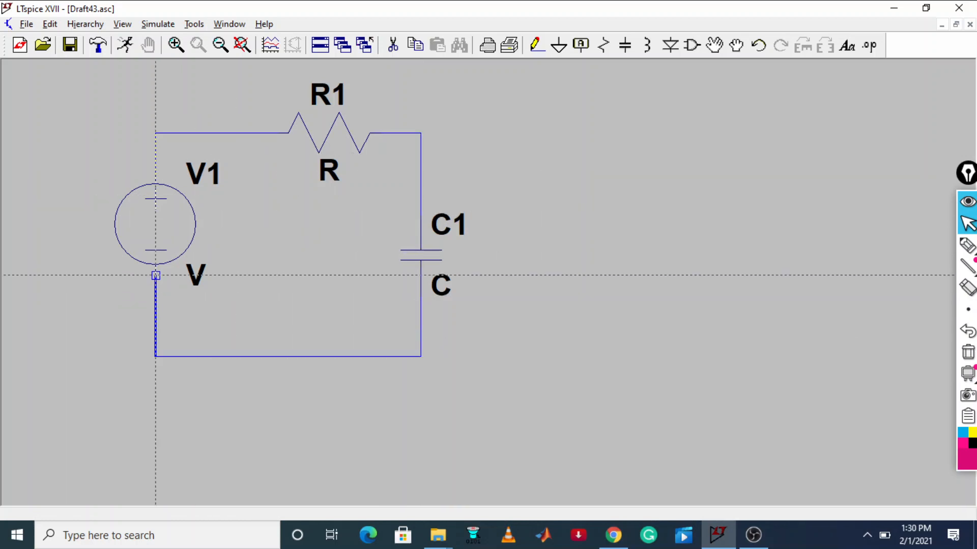
click(156, 275)
key(Escape)
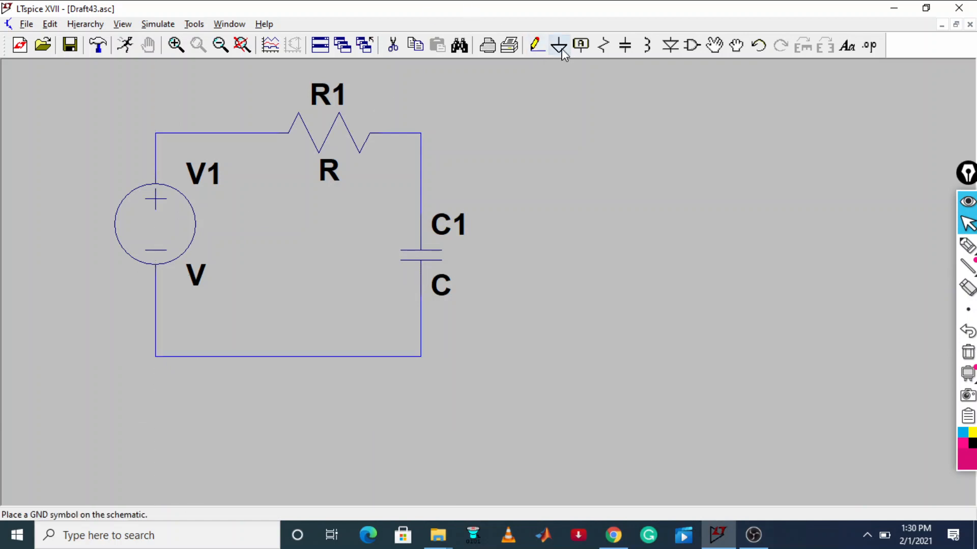
Place a ground symbol below the loop and wire it to the bottom wire near the voltage source
click(560, 45)
click(176, 377)
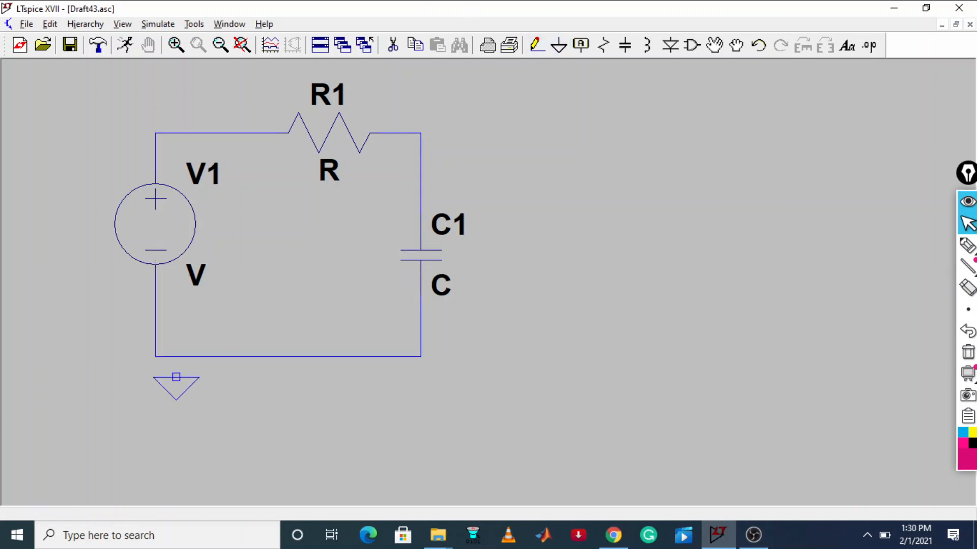
click(536, 45)
click(176, 356)
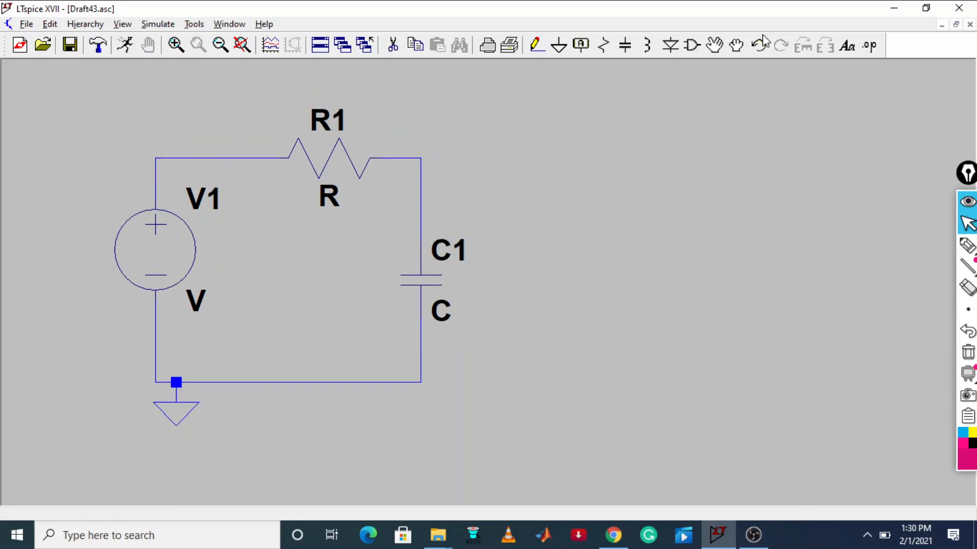
key(Escape)
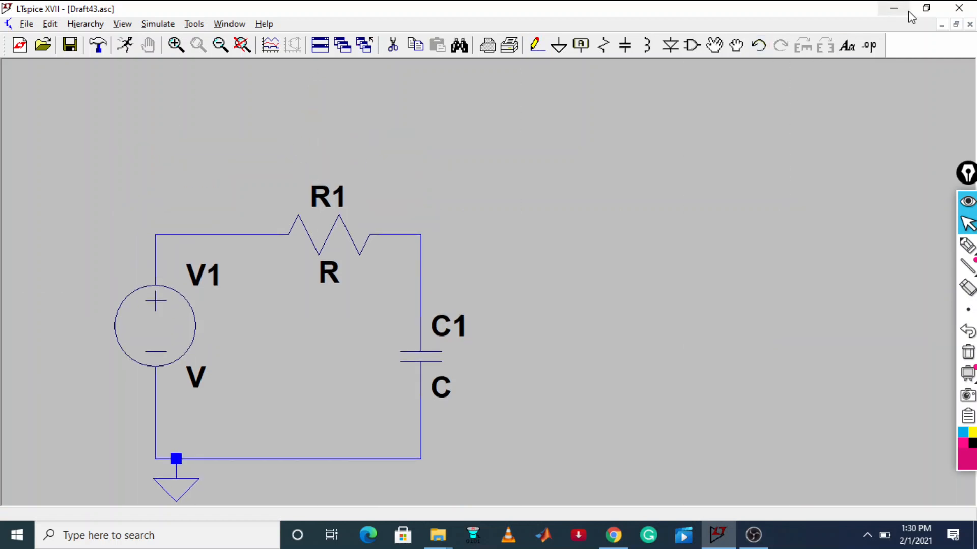
Restore the window beside the web page and set resistor R1 to 47k and capacitor C1 to 1000u
click(935, 7)
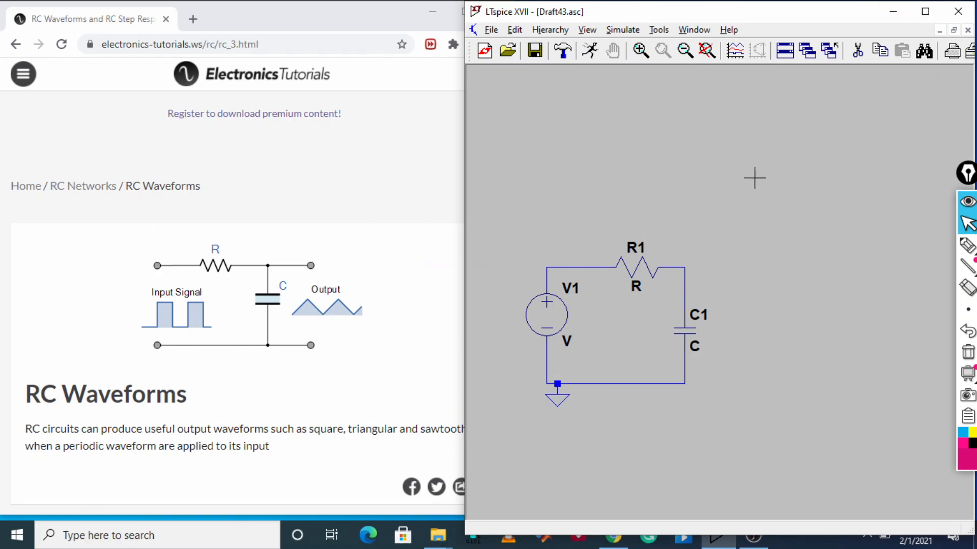
right_click(642, 271)
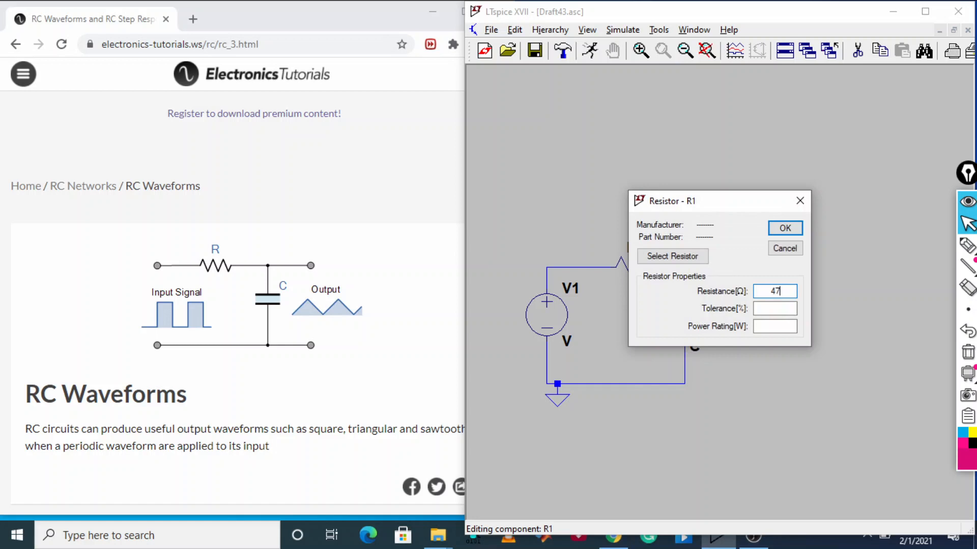
click(785, 229)
right_click(681, 331)
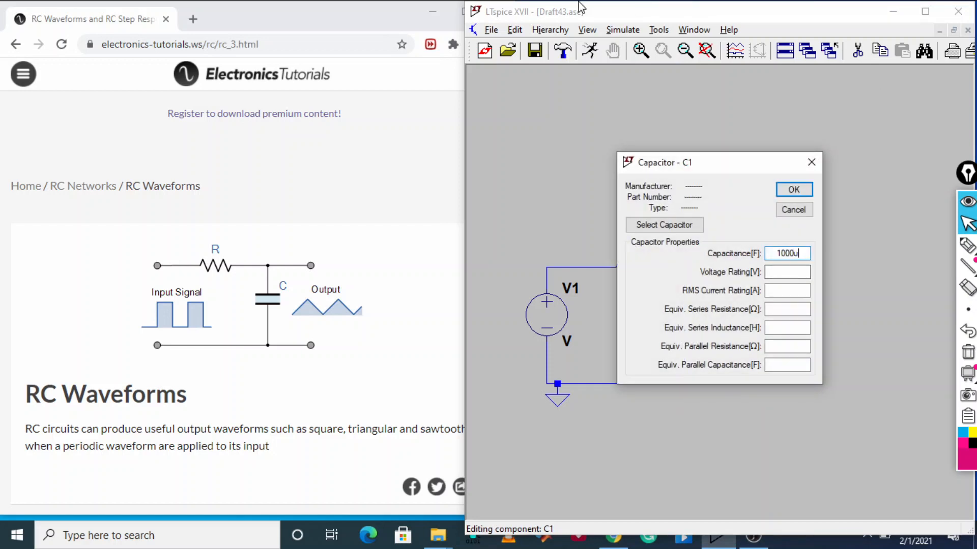
click(801, 189)
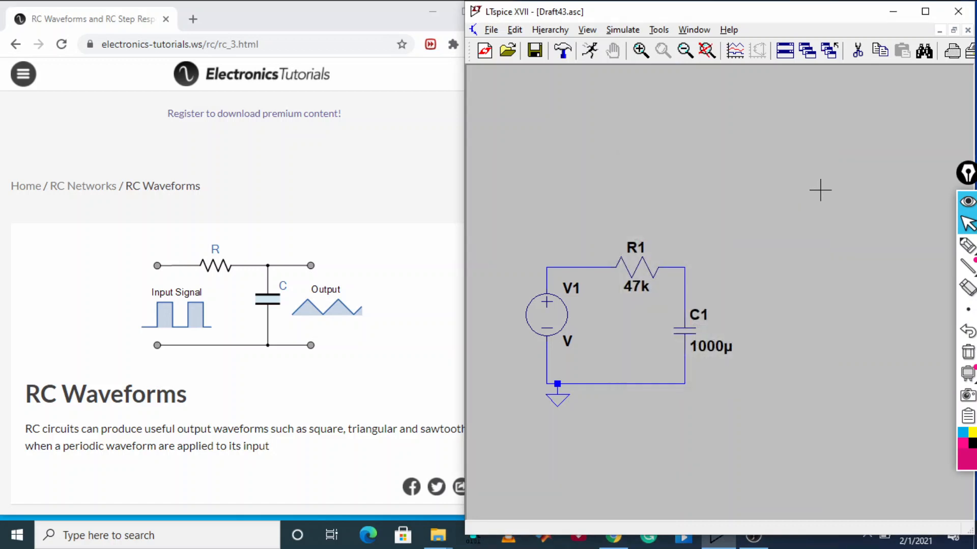
Write the time constant calculation τ = RC = 47×10^3 × 1000×10^-6 by hand above the circuit
mouse_move(967, 247)
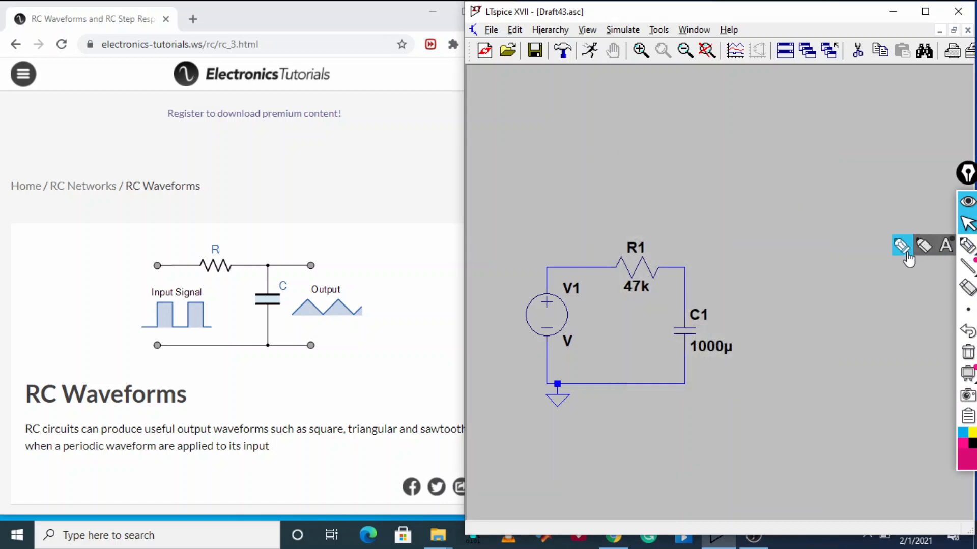
click(905, 250)
mouse_move(585, 132)
mouse_down()
mouse_move(579, 141)
mouse_move(600, 142)
mouse_up()
drag(571, 136, 610, 128)
drag(605, 140, 674, 117)
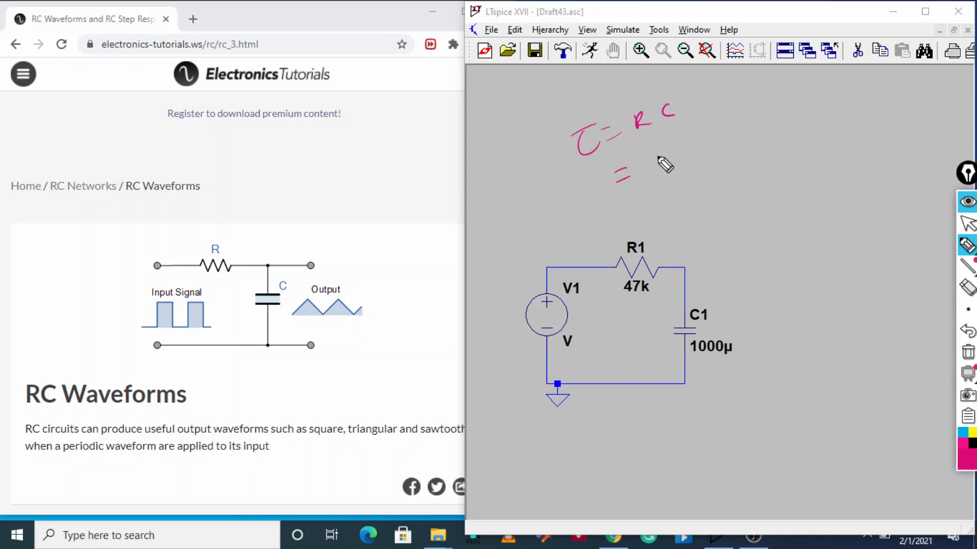
mouse_move(659, 151)
mouse_down()
mouse_move(686, 159)
mouse_move(708, 145)
mouse_up()
mouse_move(706, 121)
mouse_down()
mouse_move(708, 136)
mouse_move(744, 143)
mouse_up()
mouse_move(744, 130)
mouse_down()
mouse_move(730, 142)
mouse_move(779, 122)
mouse_up()
drag(791, 118, 805, 121)
drag(806, 113, 798, 122)
drag(822, 90, 836, 88)
drag(842, 85, 845, 96)
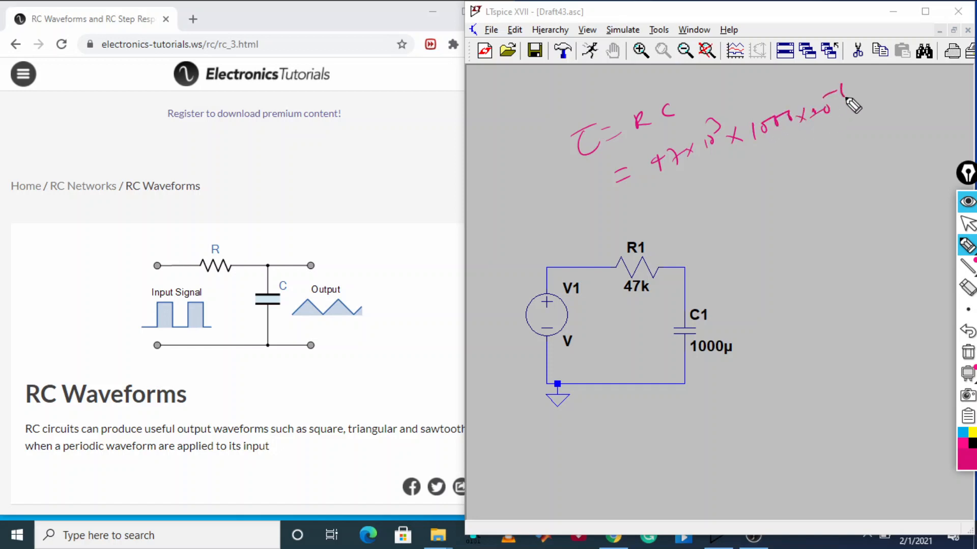
Cross out the cancelling powers of ten in the calculation, write the result = 47sec below it and circle it
drag(761, 131, 787, 121)
drag(698, 148, 724, 115)
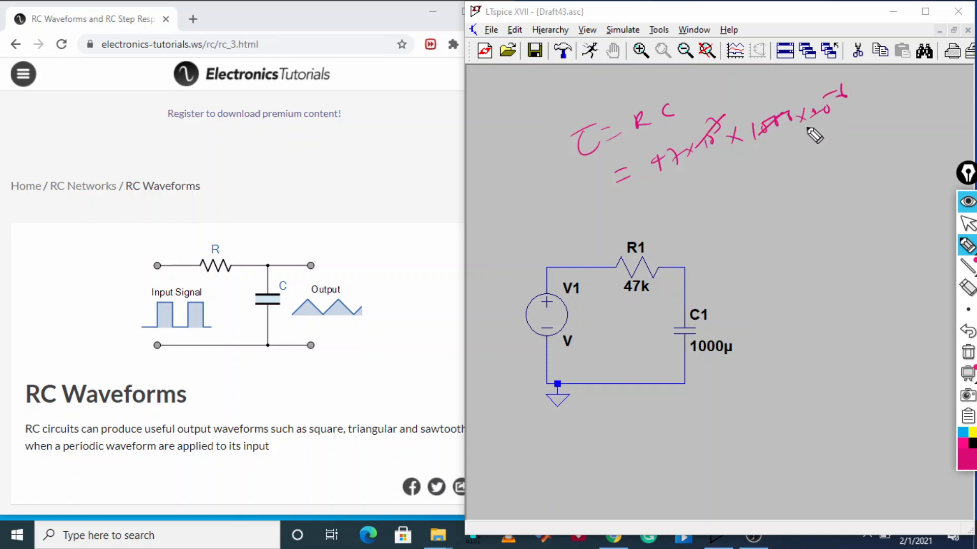
drag(799, 133, 844, 86)
drag(698, 200, 712, 194)
drag(701, 208, 773, 179)
drag(776, 175, 787, 174)
mouse_move(752, 155)
mouse_down()
mouse_move(726, 197)
mouse_move(763, 153)
mouse_up()
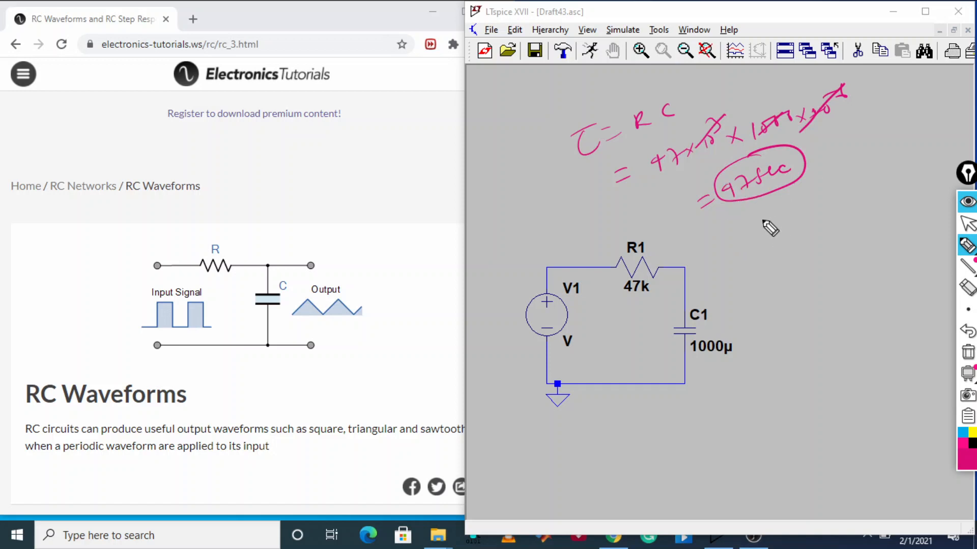
Sketch a square wave below the result, note the ×10 factor, and label the wave's on and off times 470sec each
drag(730, 256, 780, 251)
mouse_move(768, 208)
mouse_down()
mouse_move(773, 252)
mouse_move(839, 204)
mouse_move(843, 255)
mouse_move(890, 251)
mouse_up()
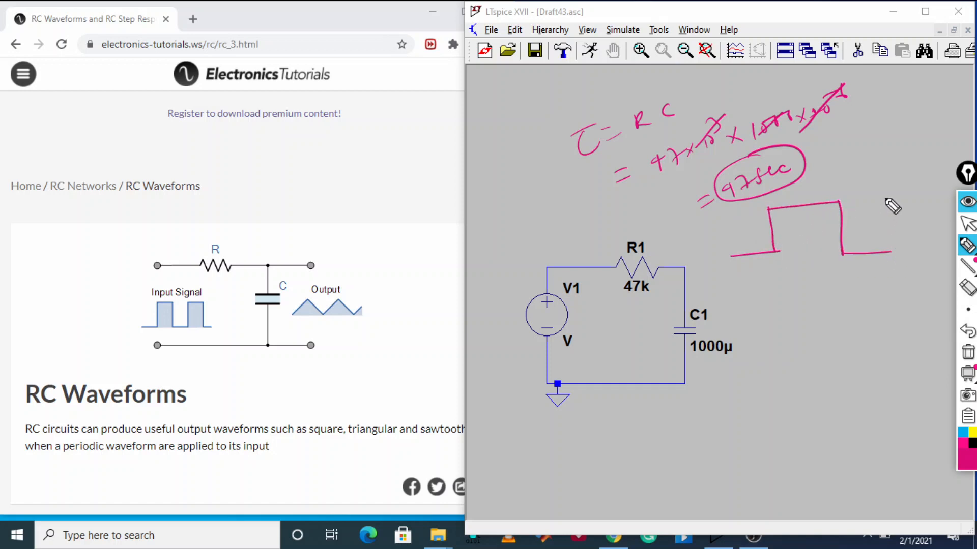
drag(886, 199, 920, 189)
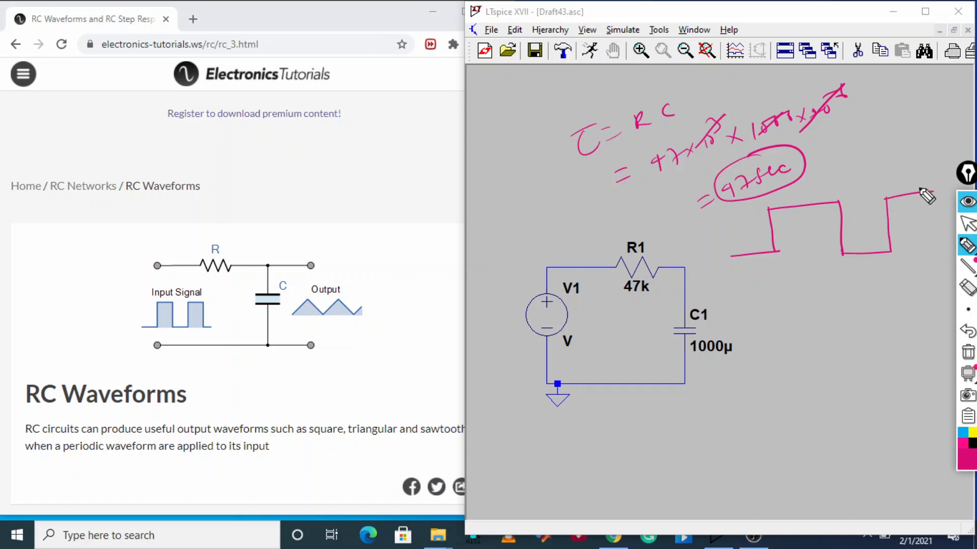
mouse_move(773, 263)
mouse_down()
mouse_move(774, 280)
mouse_move(844, 264)
mouse_move(839, 269)
mouse_up()
mouse_move(781, 289)
mouse_down()
mouse_move(798, 297)
mouse_move(846, 279)
mouse_move(841, 292)
mouse_up()
mouse_move(804, 157)
mouse_down()
mouse_move(823, 158)
mouse_move(838, 148)
mouse_move(835, 139)
mouse_up()
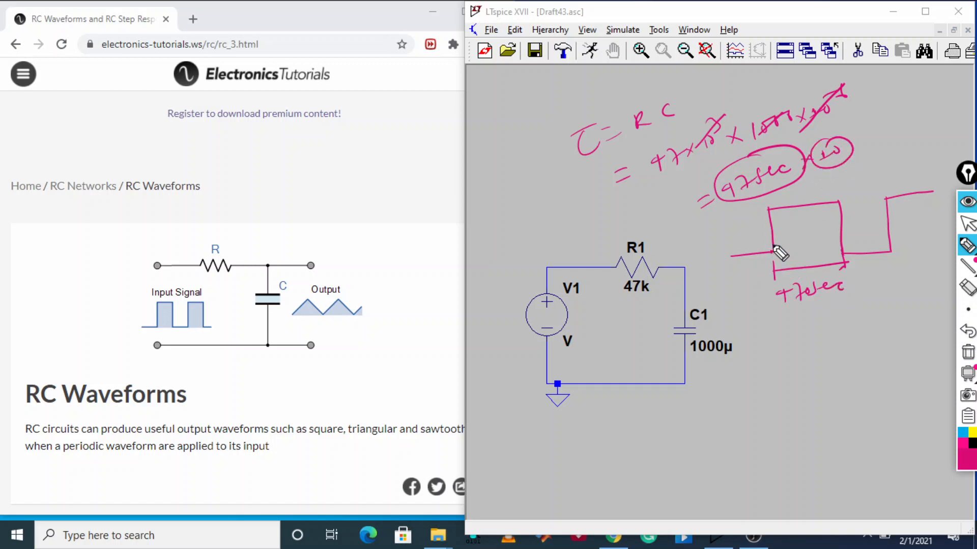
mouse_move(773, 247)
mouse_down()
mouse_move(777, 209)
mouse_move(847, 206)
mouse_move(852, 270)
mouse_move(896, 260)
mouse_move(876, 276)
mouse_move(912, 277)
mouse_up()
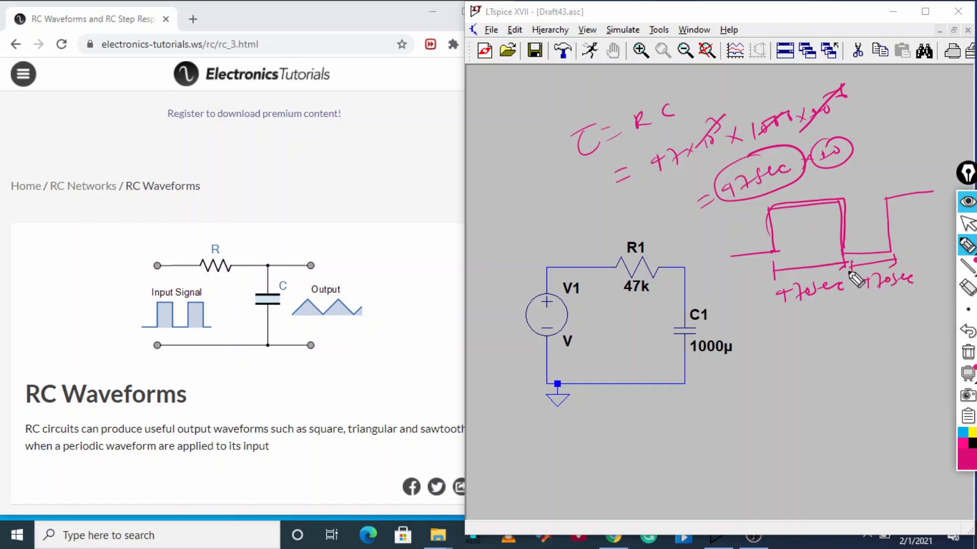
Write TON = 500sec and T = 1000sec below the sketched wave, circle the first pulse, and leave the pen mode
mouse_move(789, 324)
mouse_down()
mouse_move(787, 349)
mouse_move(799, 318)
mouse_move(824, 347)
mouse_move(837, 332)
mouse_up()
drag(828, 339, 936, 319)
mouse_move(807, 281)
mouse_down()
mouse_move(857, 296)
mouse_move(797, 277)
mouse_up()
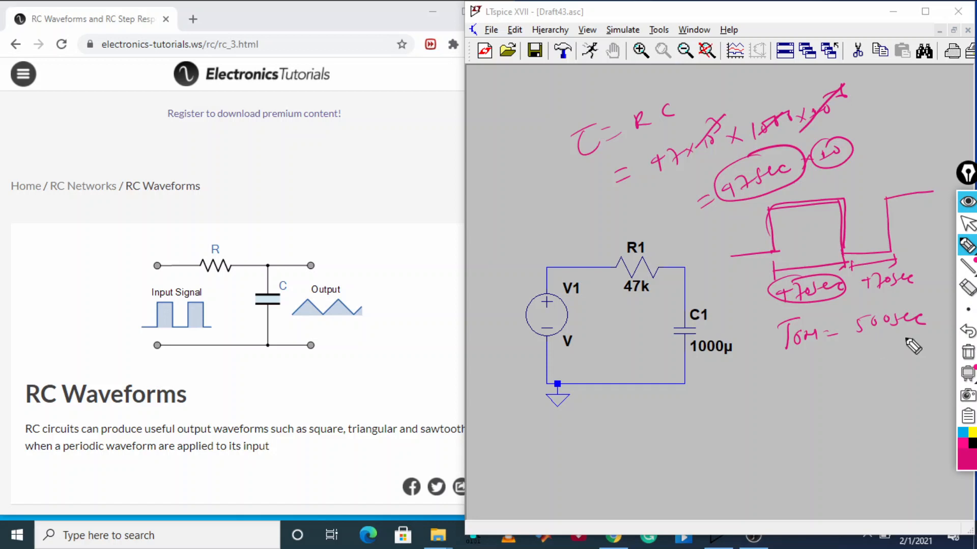
drag(797, 364, 799, 382)
drag(792, 363, 833, 365)
drag(820, 375, 868, 358)
drag(877, 356, 938, 354)
mouse_move(854, 335)
mouse_down()
mouse_move(898, 331)
mouse_move(863, 314)
mouse_move(854, 334)
mouse_up()
drag(850, 382, 865, 338)
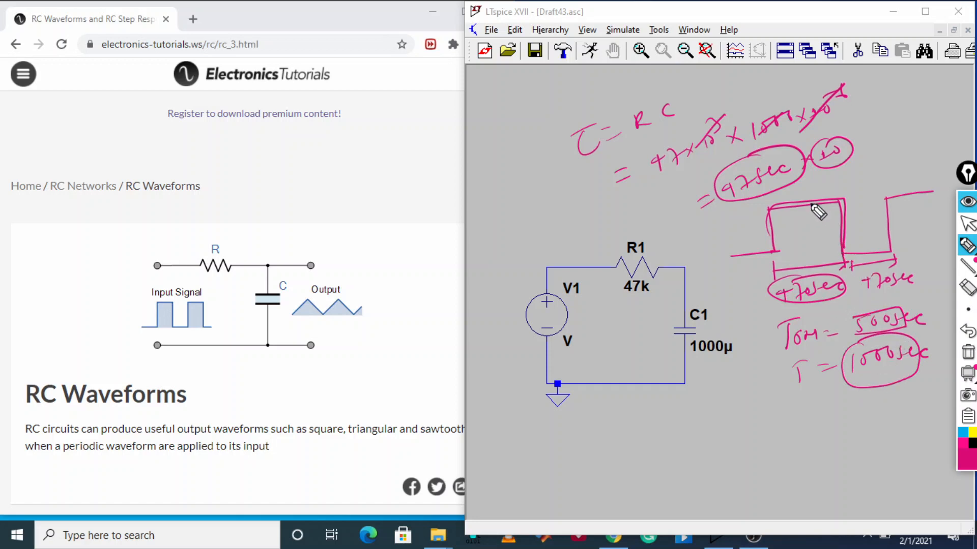
mouse_move(806, 200)
mouse_down()
mouse_move(763, 213)
mouse_move(819, 266)
mouse_move(803, 194)
mouse_up()
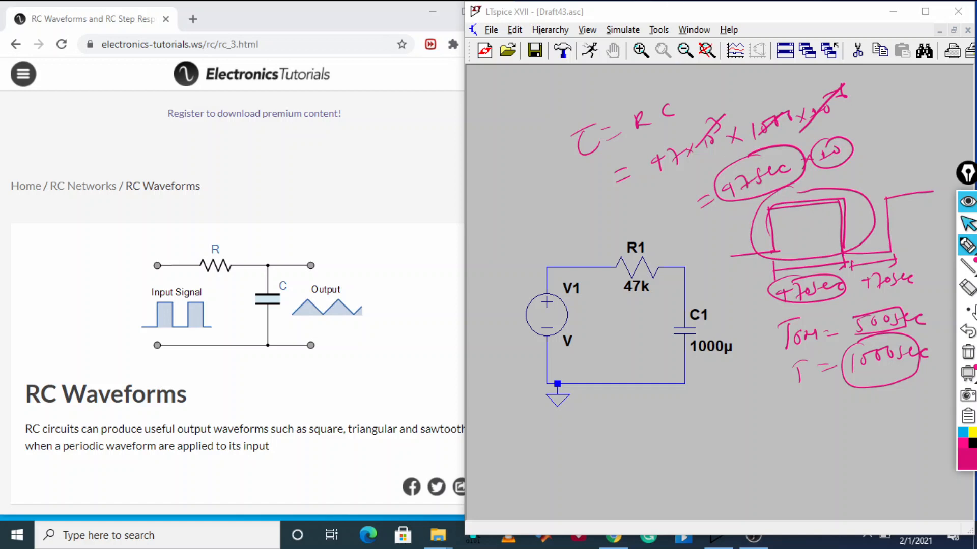
click(967, 222)
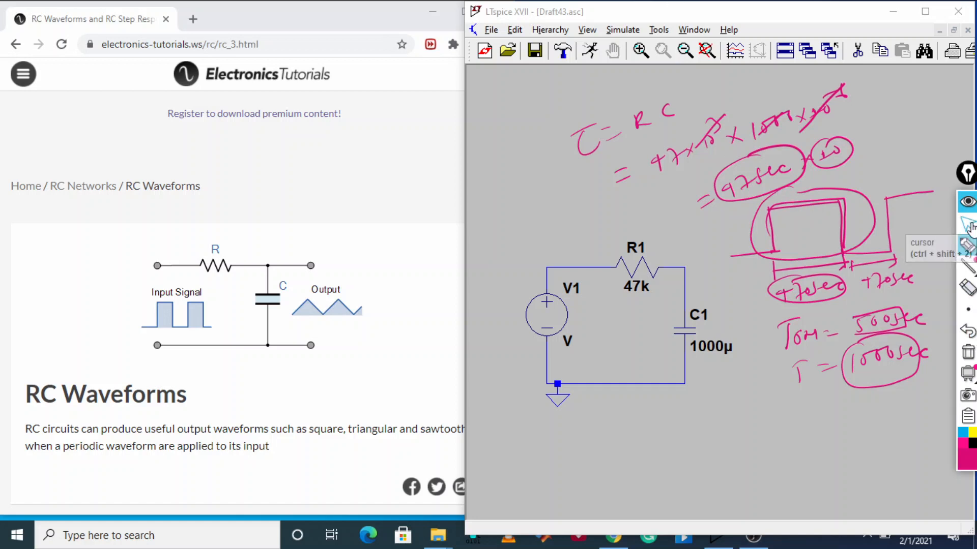
Give voltage source V1 a PULSE function with Von 5, Ton 500s and Tperiod 1000s
right_click(552, 312)
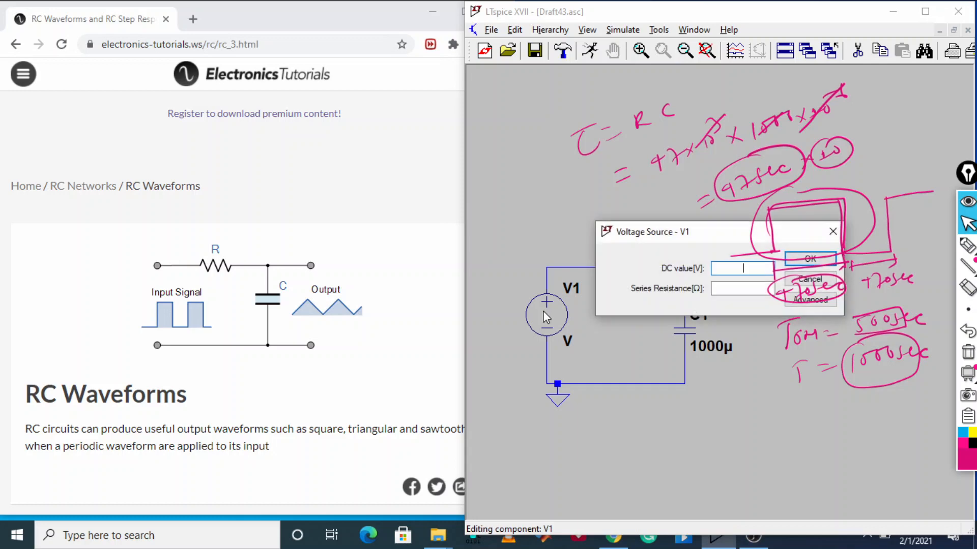
click(810, 300)
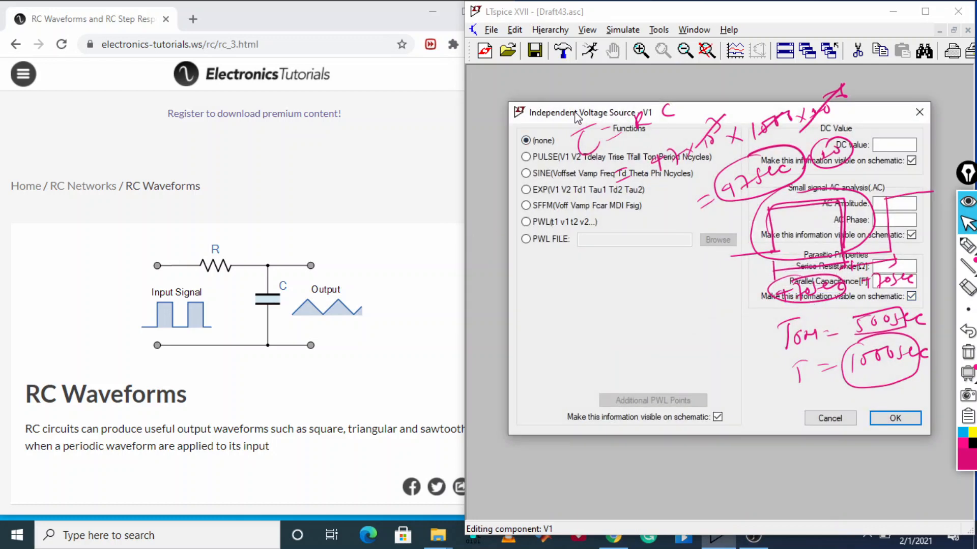
drag(577, 117, 218, 106)
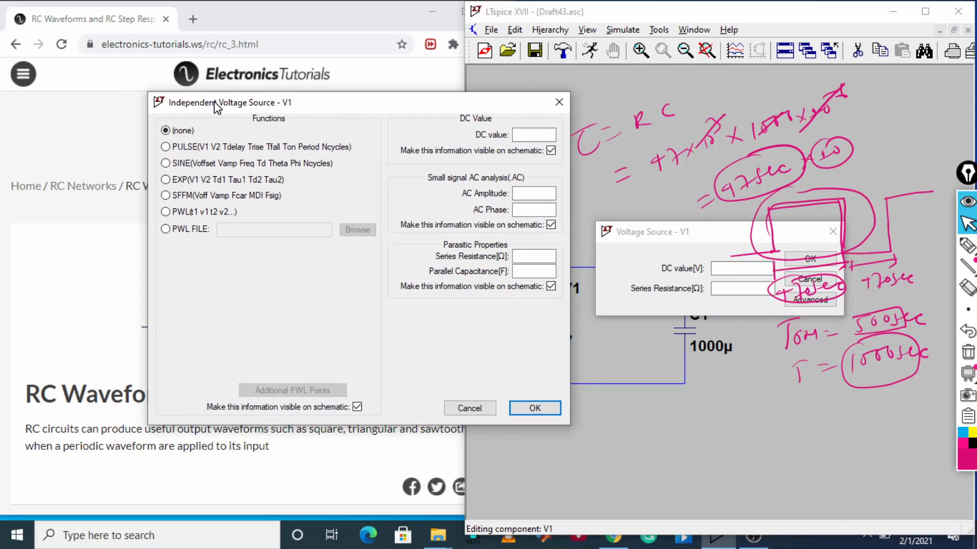
click(165, 147)
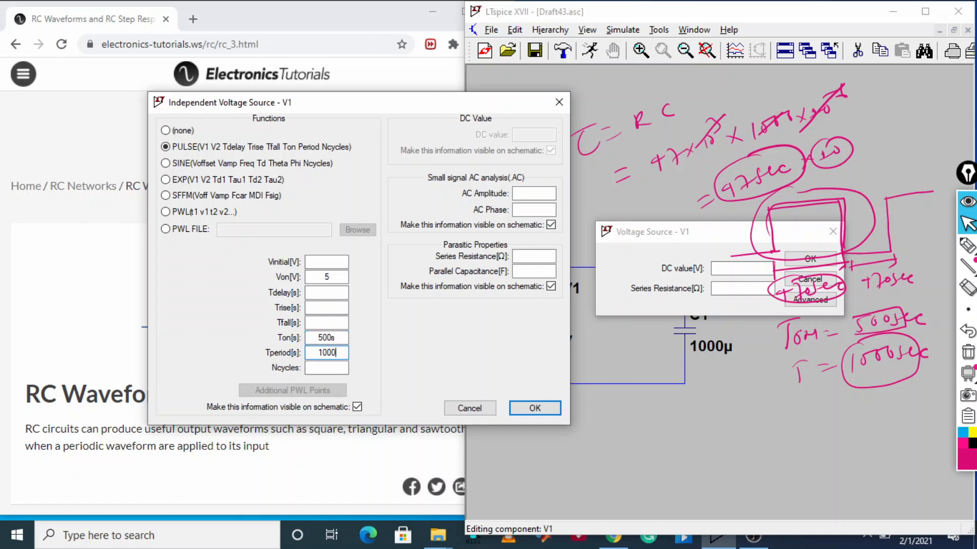
key(BackSpace)
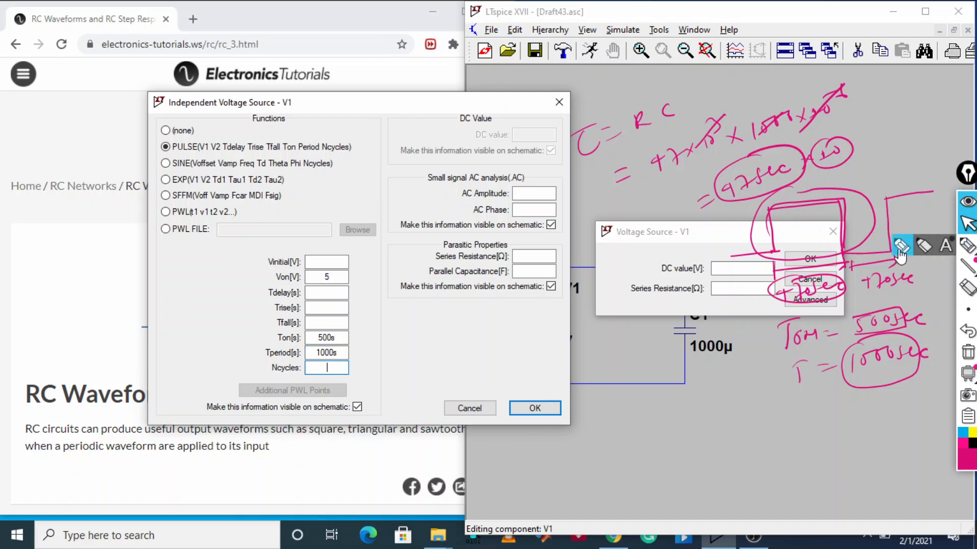
Sketch a repeating square wave with its periods marked below the circuit, and set V1's Ncycles to 20
click(966, 245)
mouse_move(599, 458)
mouse_down()
mouse_move(651, 457)
mouse_move(661, 423)
mouse_move(703, 451)
mouse_move(752, 448)
mouse_move(806, 419)
mouse_move(834, 429)
mouse_move(898, 413)
mouse_up()
mouse_move(651, 466)
mouse_down()
mouse_move(652, 475)
mouse_move(848, 468)
mouse_up()
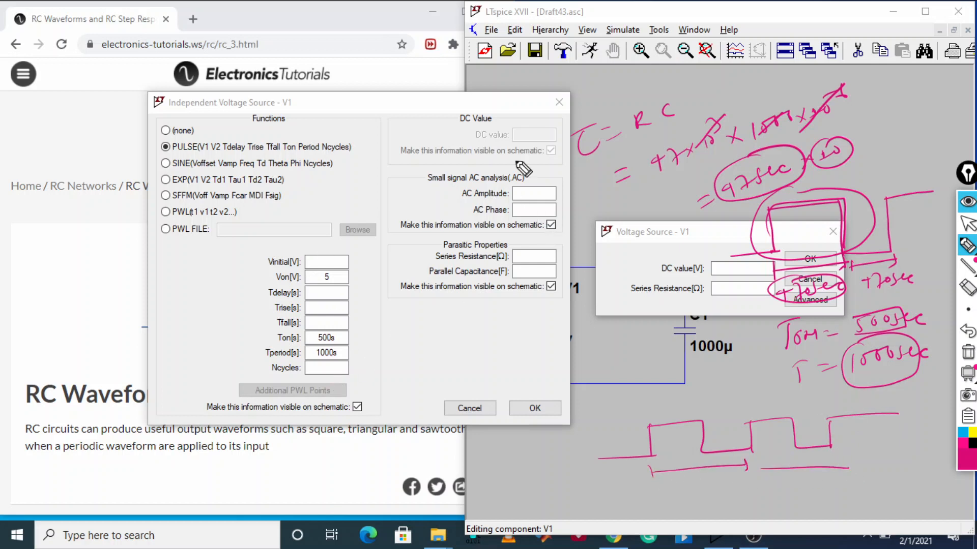
click(966, 222)
click(337, 366)
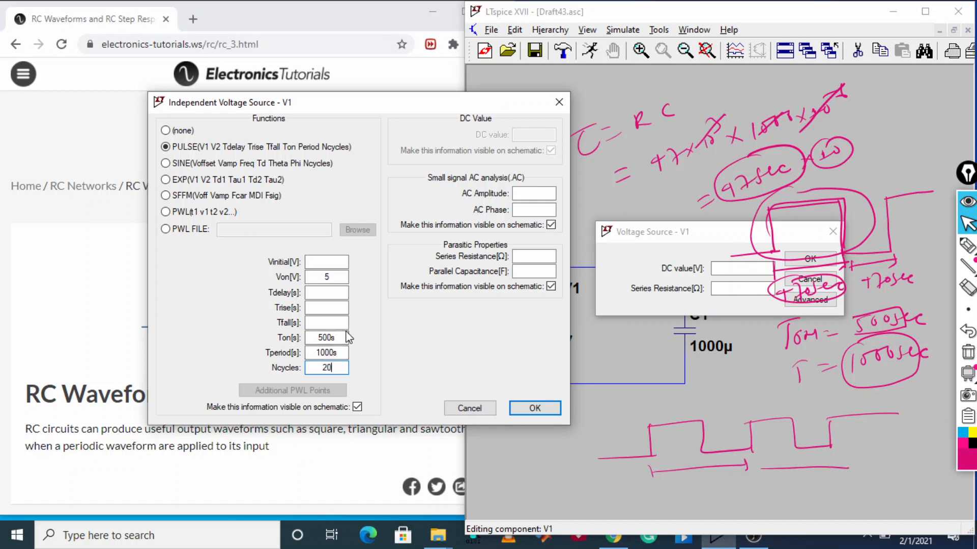
Circle the Ton value of 500s with the pen and underline the handwritten 500sec and 47sec
click(967, 245)
mouse_move(329, 322)
mouse_down()
mouse_move(308, 336)
mouse_move(344, 350)
mouse_move(329, 320)
mouse_up()
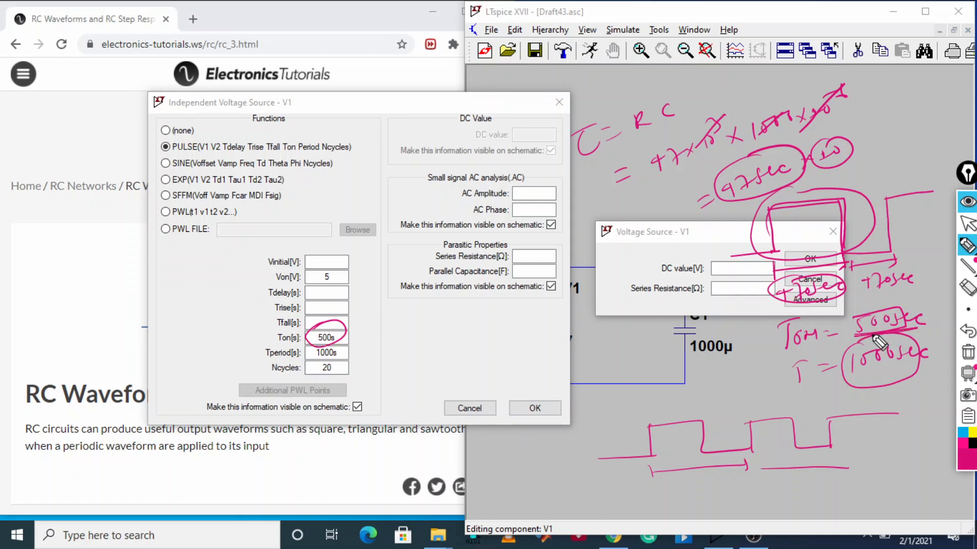
drag(872, 336, 882, 334)
drag(728, 198, 770, 185)
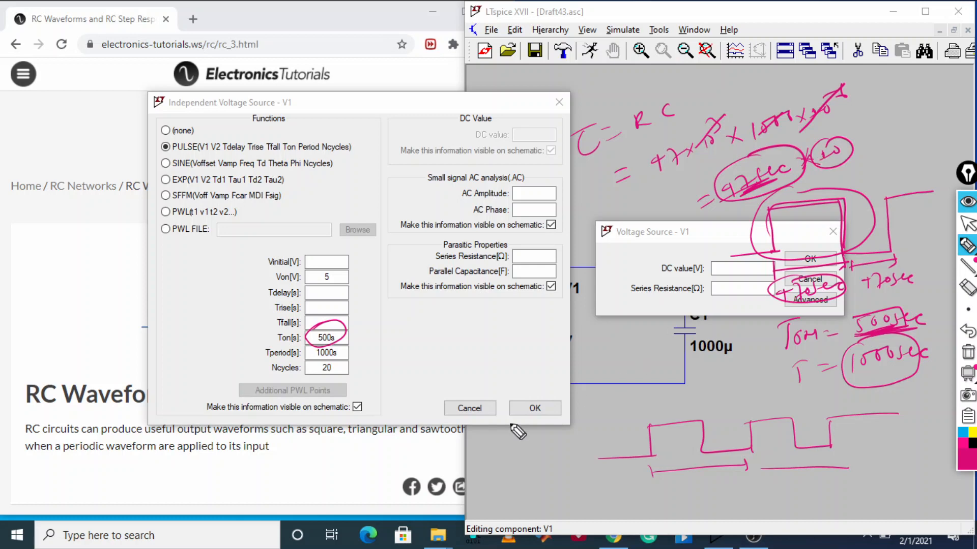
Apply the pulse settings to V1 and clear all pen annotations from the screen
click(967, 224)
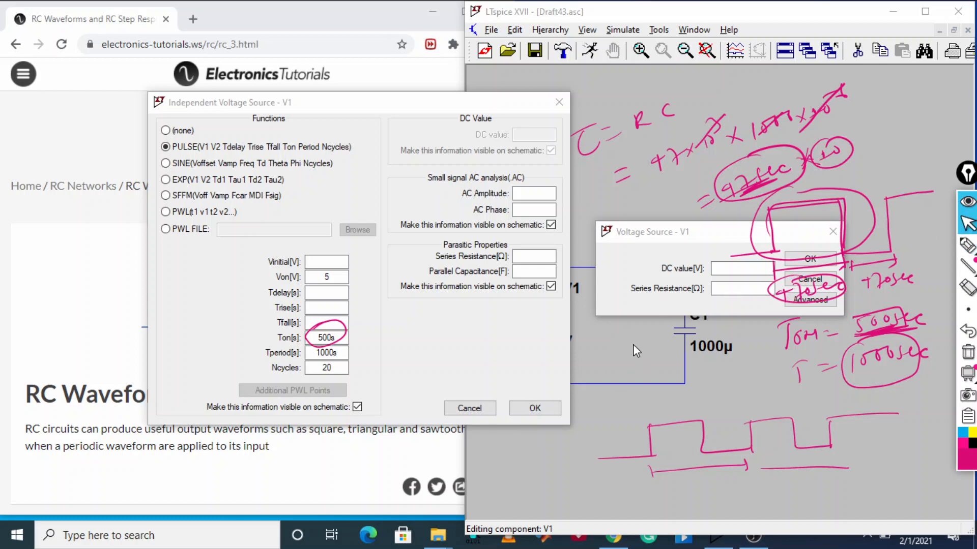
click(536, 412)
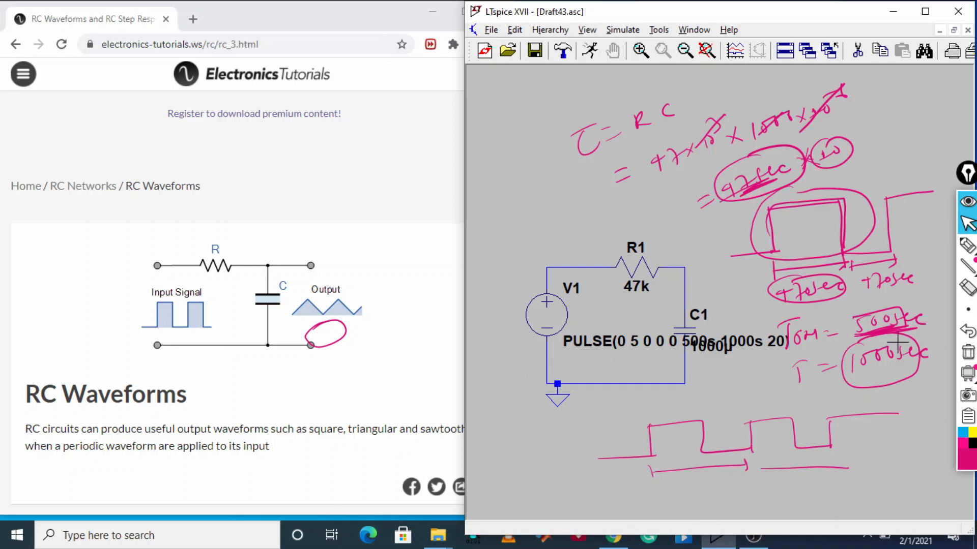
click(967, 352)
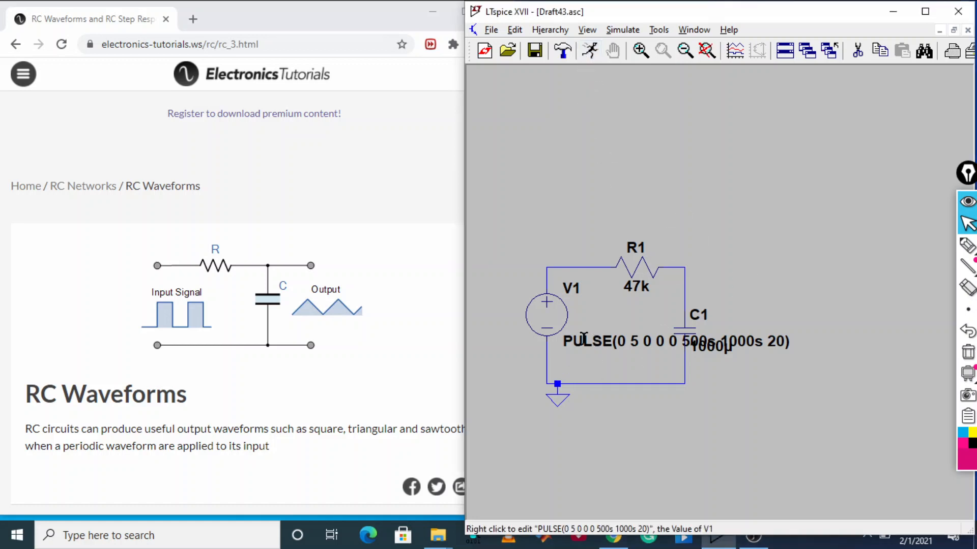
Maximize the schematic window, move the PULSE text clear of the circuit to V1's lower left, and restore the window beside the web page
click(925, 11)
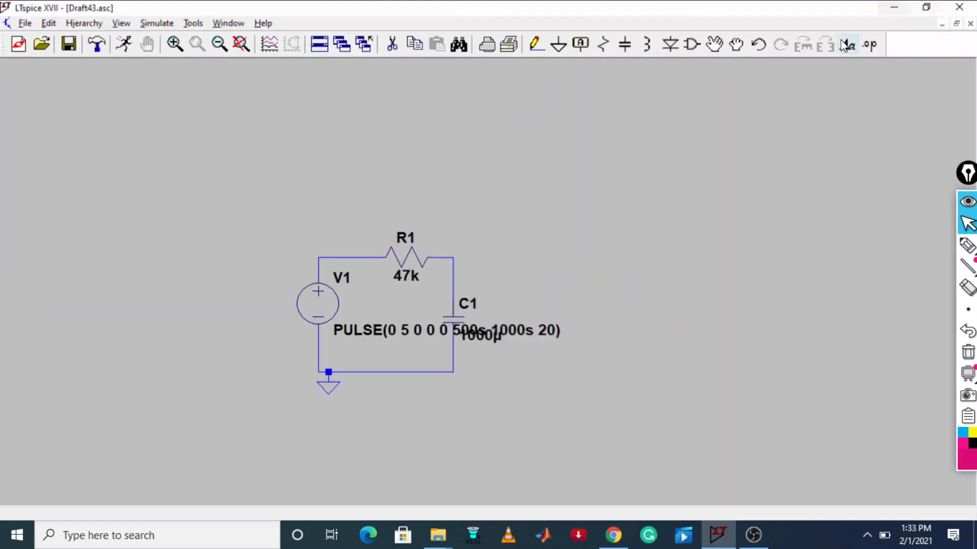
click(736, 46)
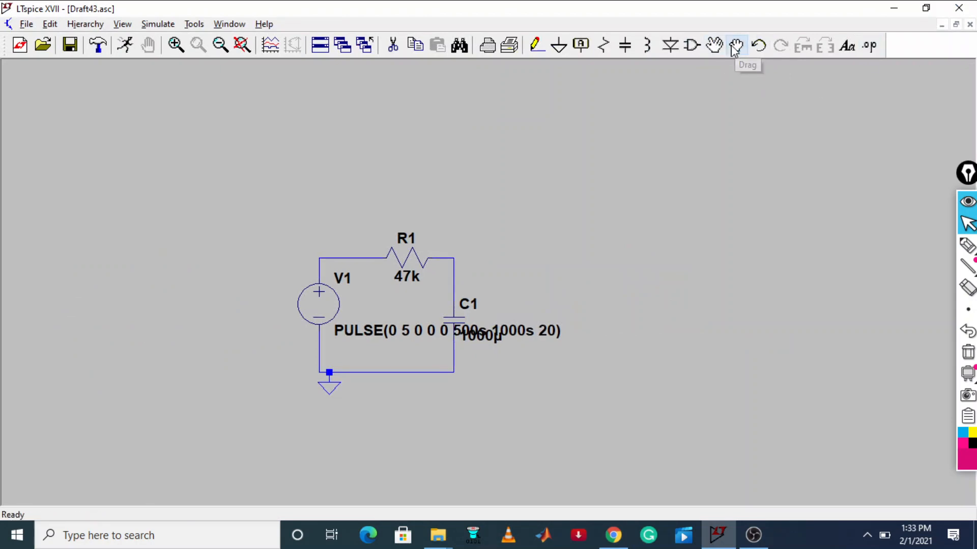
click(375, 336)
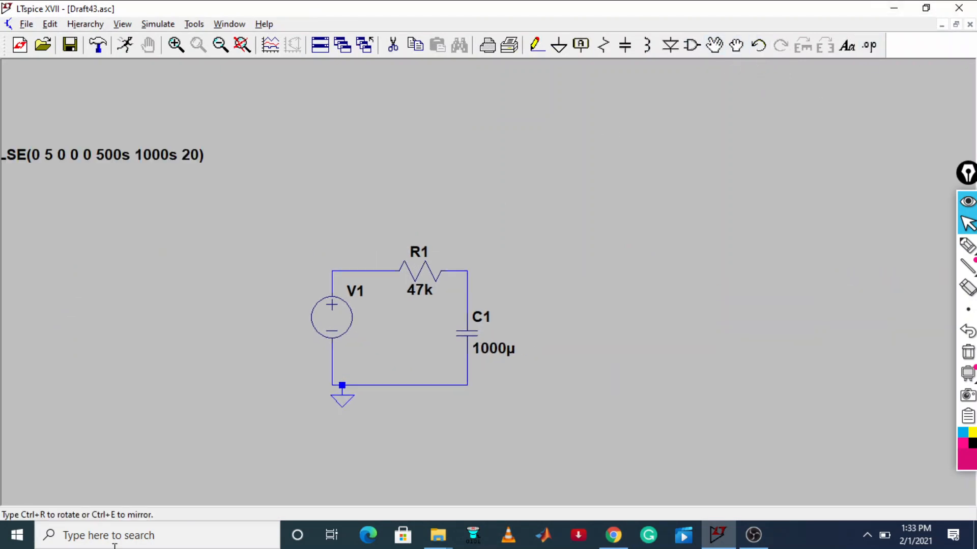
click(117, 359)
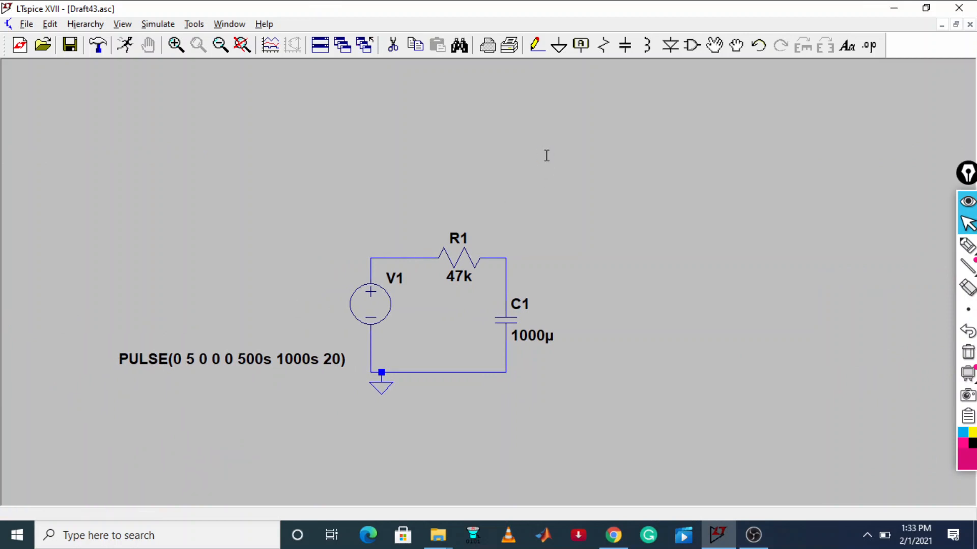
click(926, 8)
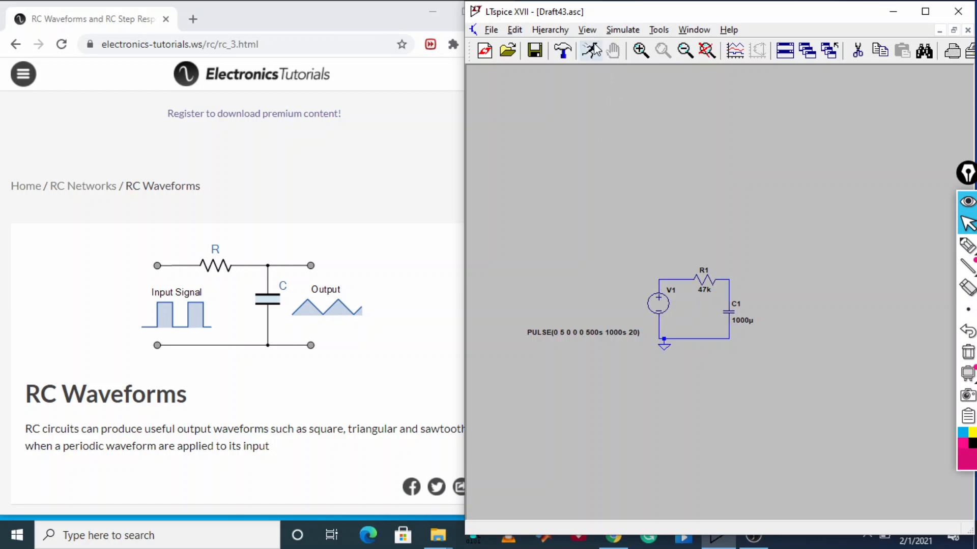
Run a transient simulation with a stop time of 3000 and plot the voltage at the source side of R1
click(592, 50)
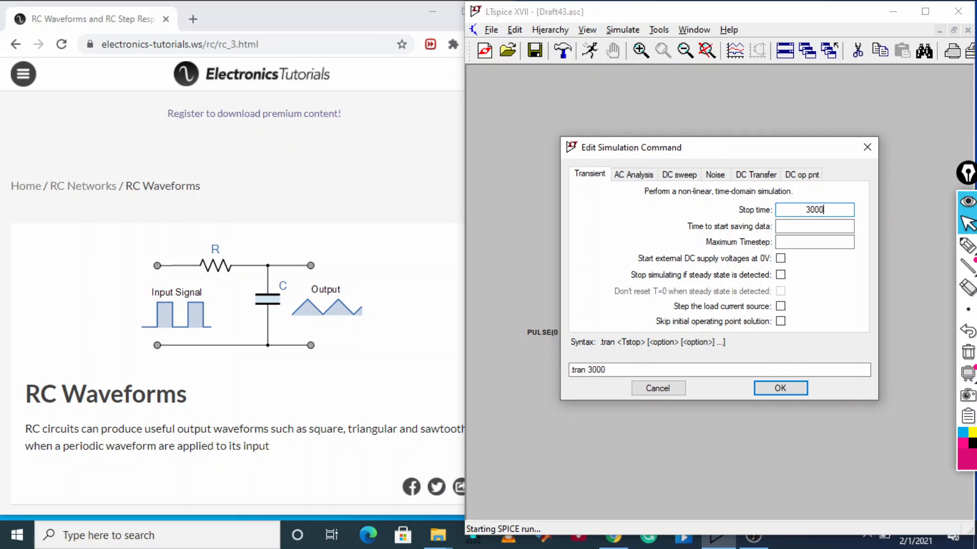
click(773, 389)
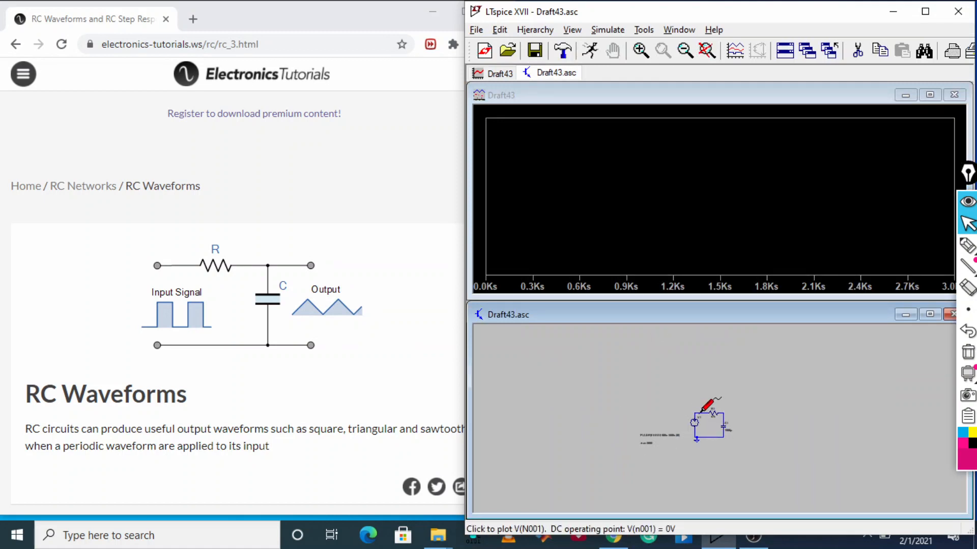
click(701, 410)
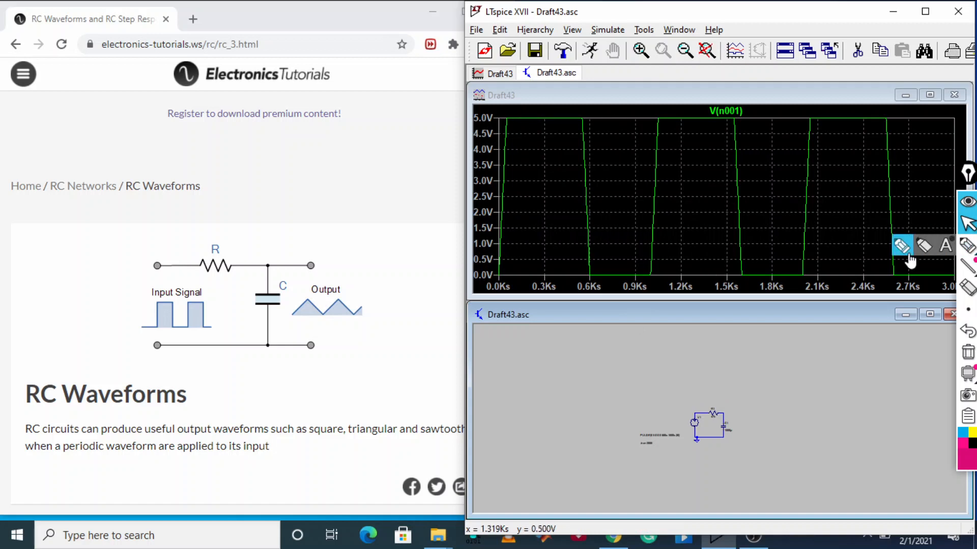
Mark the plotted pulse's first falling edge as 500sec and its next rising edge as 1000 with the pen
click(906, 247)
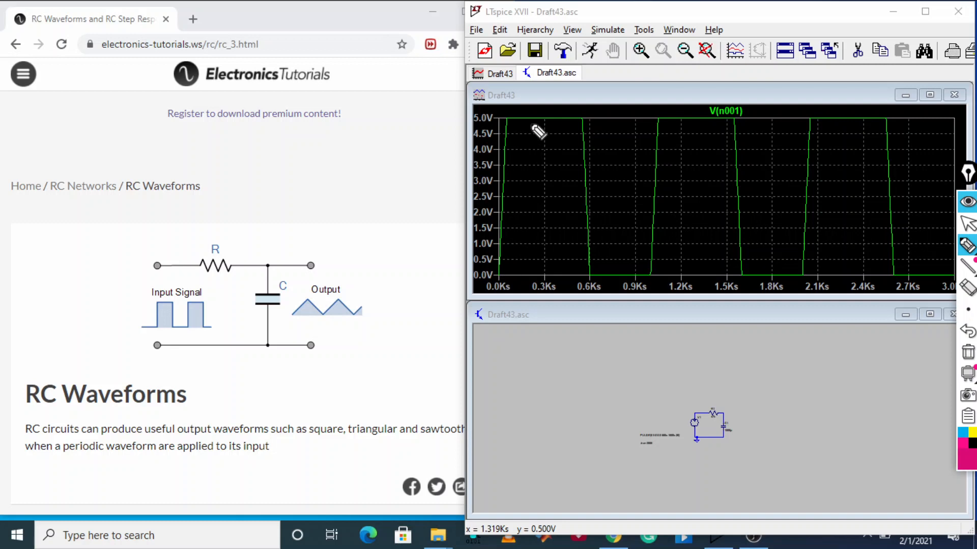
drag(590, 276, 587, 279)
mouse_move(566, 326)
mouse_down()
mouse_move(586, 305)
mouse_move(595, 310)
mouse_move(651, 279)
mouse_move(647, 303)
mouse_up()
drag(635, 341, 668, 318)
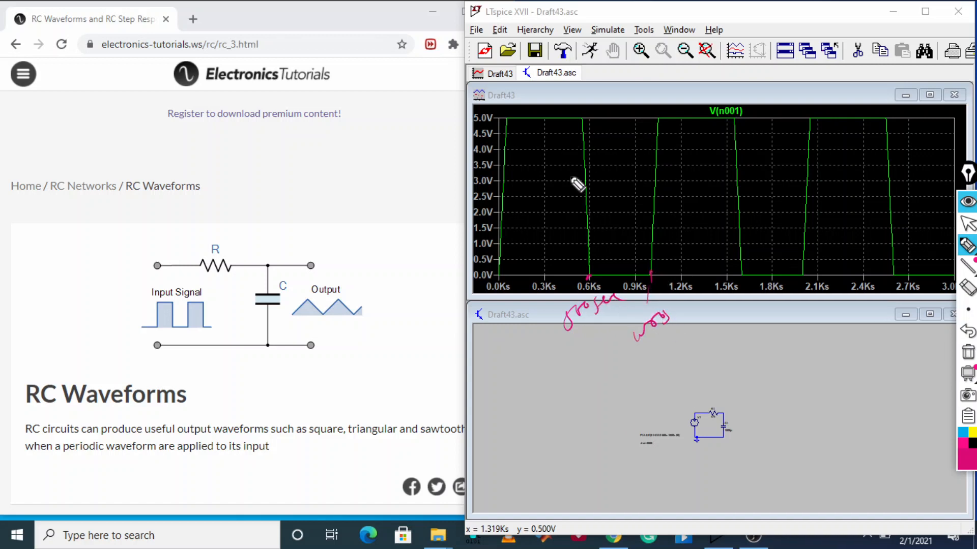
Clear the pen annotations and add the voltage at the junction of R1 and C1 to the plot
drag(501, 288, 952, 281)
click(967, 352)
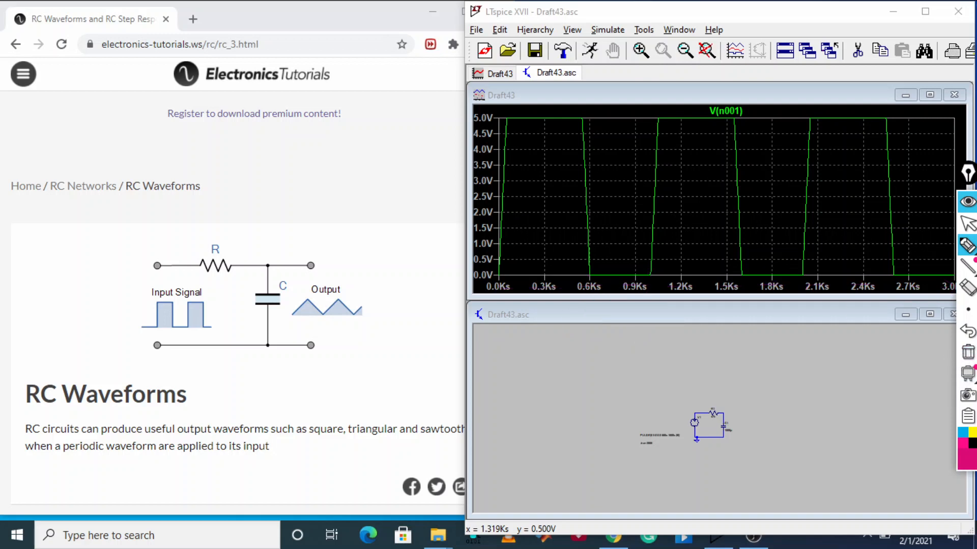
scroll(745, 396, up, 5)
click(968, 223)
scroll(752, 376, up, 4)
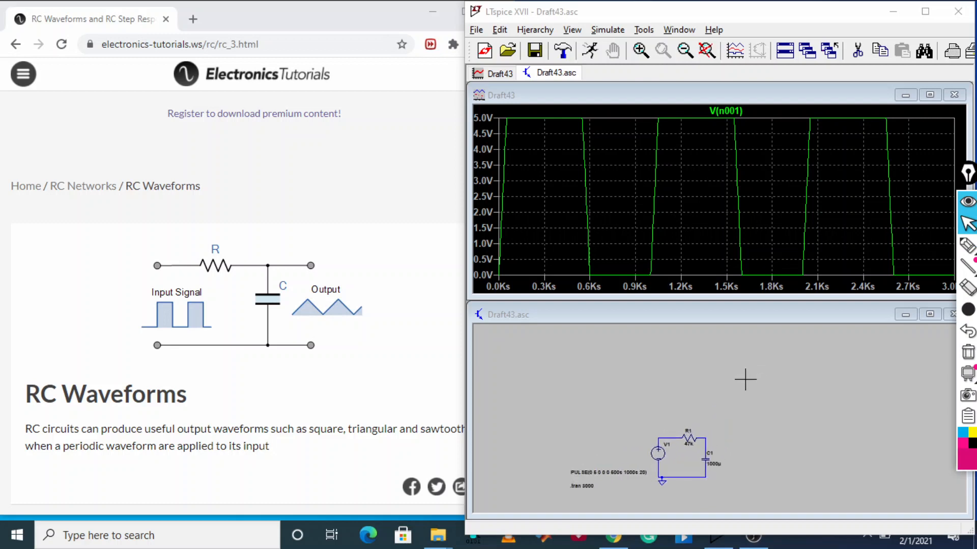
scroll(745, 379, up, 1)
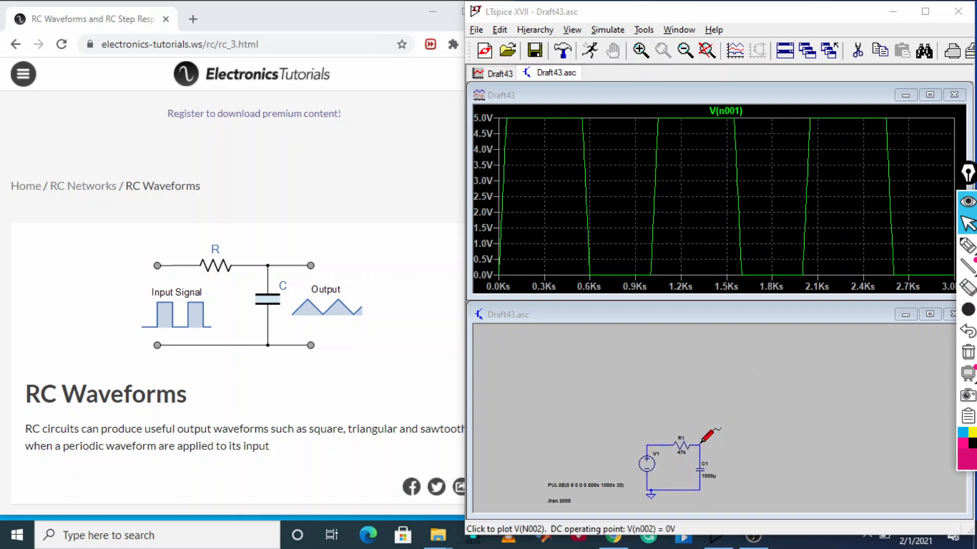
click(700, 443)
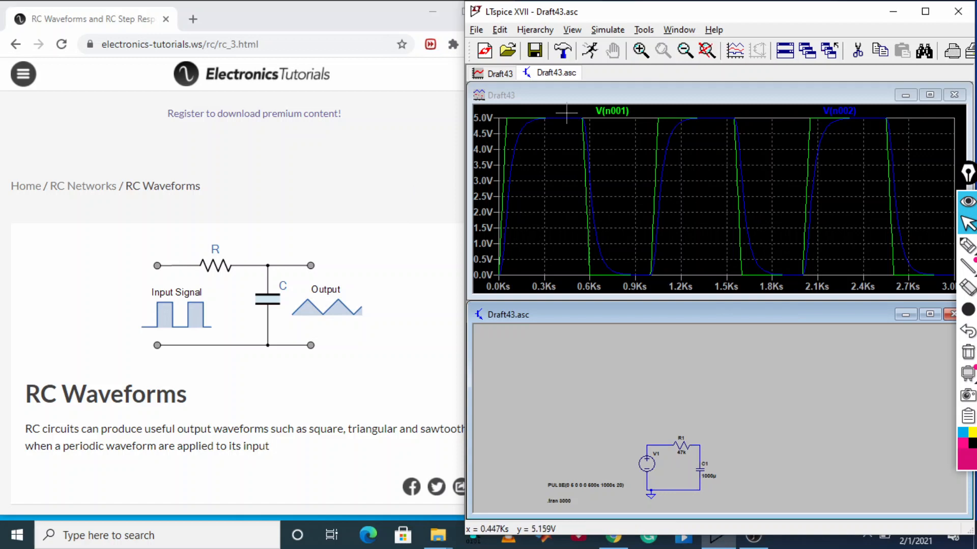
With the thinnest pen size, trace the first input pulse and the capacitor's charging curve on the plot, and clear the marks
click(967, 246)
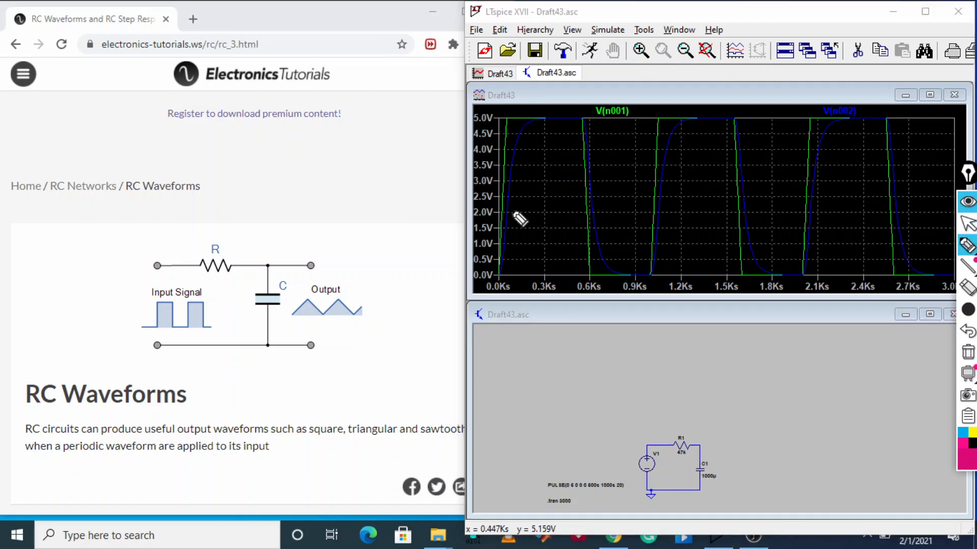
click(499, 275)
mouse_move(965, 262)
mouse_move(967, 310)
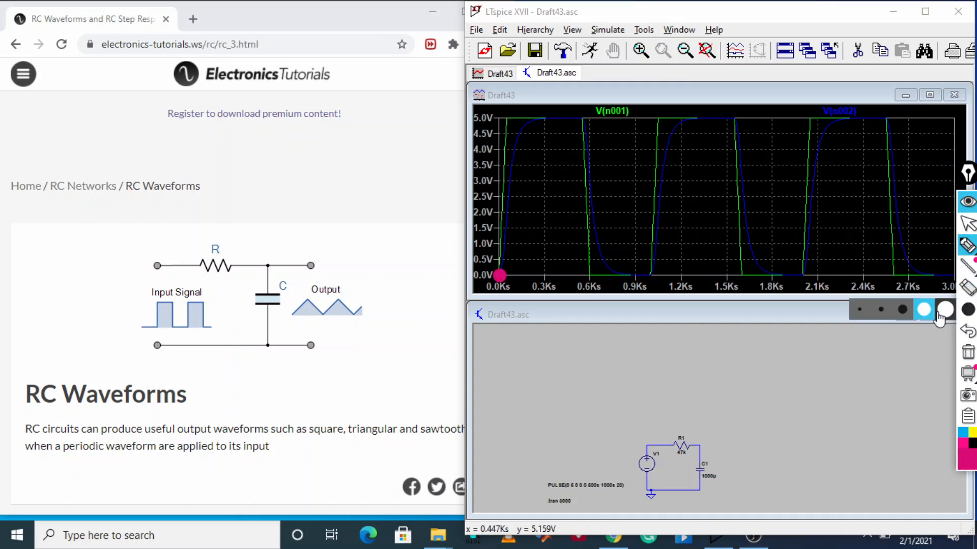
click(855, 309)
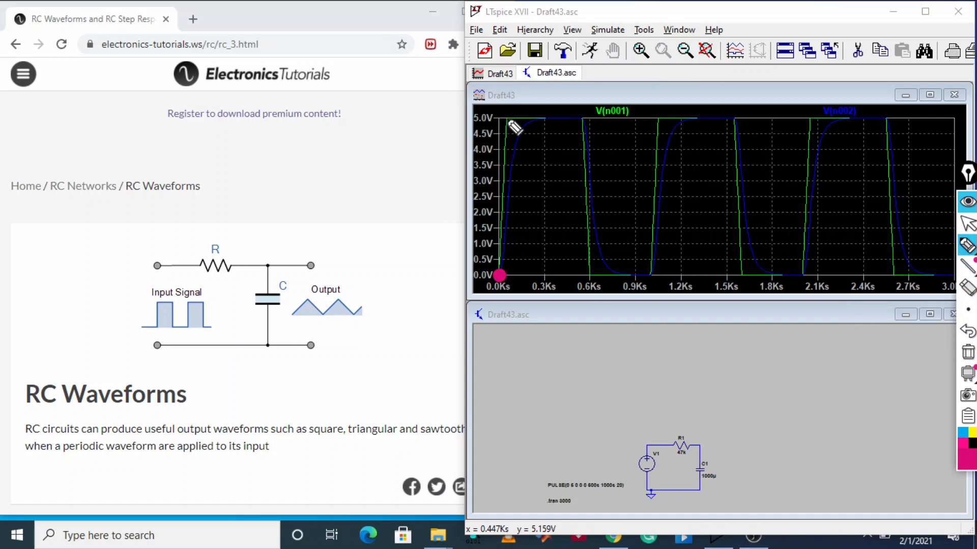
mouse_move(506, 120)
mouse_down()
mouse_move(502, 262)
mouse_move(516, 122)
mouse_move(588, 117)
mouse_move(586, 278)
mouse_up()
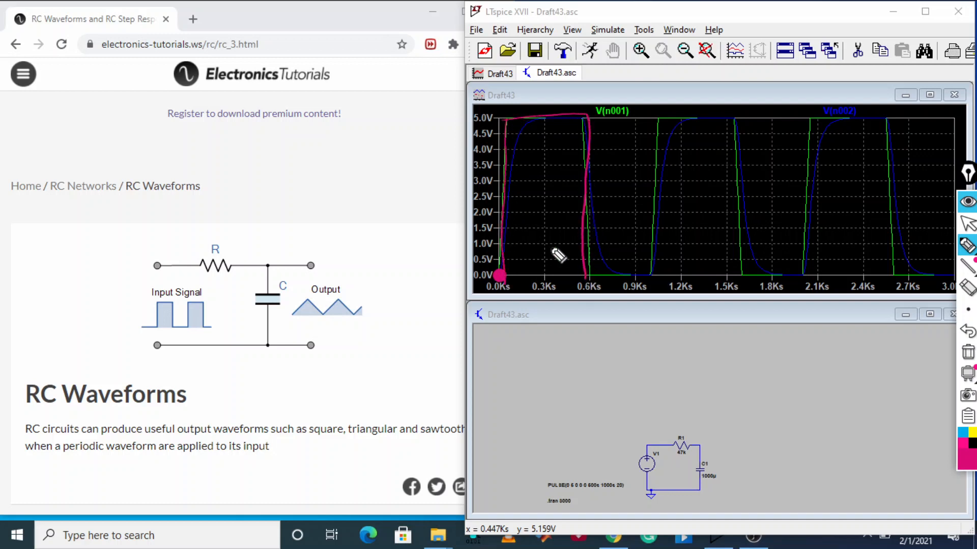
mouse_move(500, 275)
mouse_down()
mouse_move(517, 150)
mouse_move(553, 118)
mouse_move(589, 124)
mouse_move(570, 117)
mouse_move(522, 127)
mouse_up()
mouse_move(968, 374)
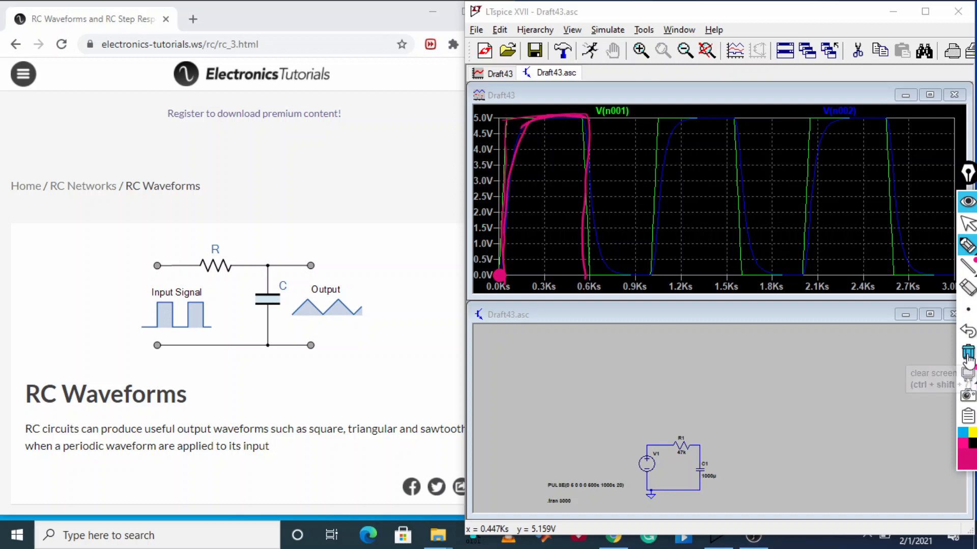
click(968, 352)
Trace the first low interval, the discharge loop in the circuit and the capacitor's decay curve with the pen, and clear the marks
mouse_move(584, 124)
mouse_down()
mouse_move(585, 273)
mouse_move(656, 268)
mouse_move(658, 132)
mouse_move(657, 255)
mouse_up()
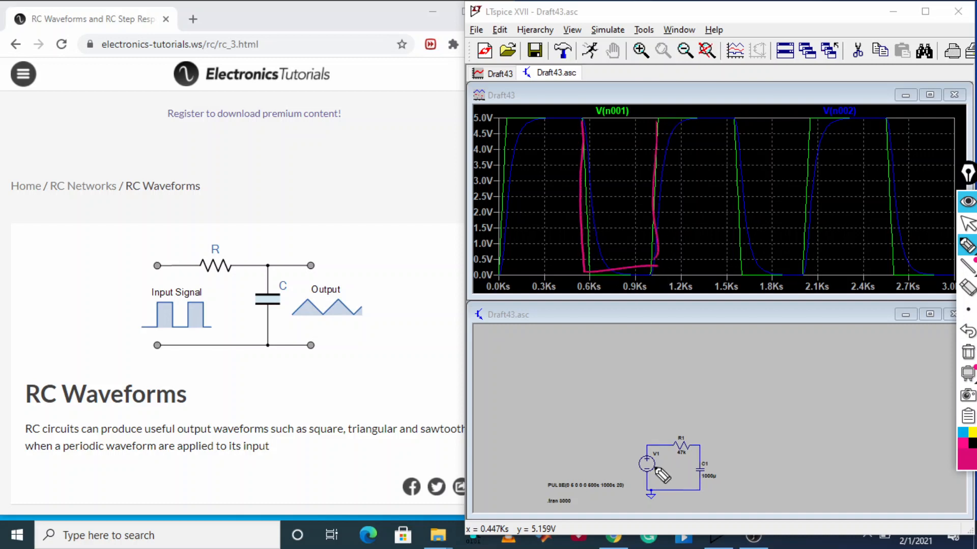
mouse_move(649, 454)
mouse_down()
mouse_move(648, 490)
mouse_move(650, 466)
mouse_move(685, 454)
mouse_move(664, 476)
mouse_up()
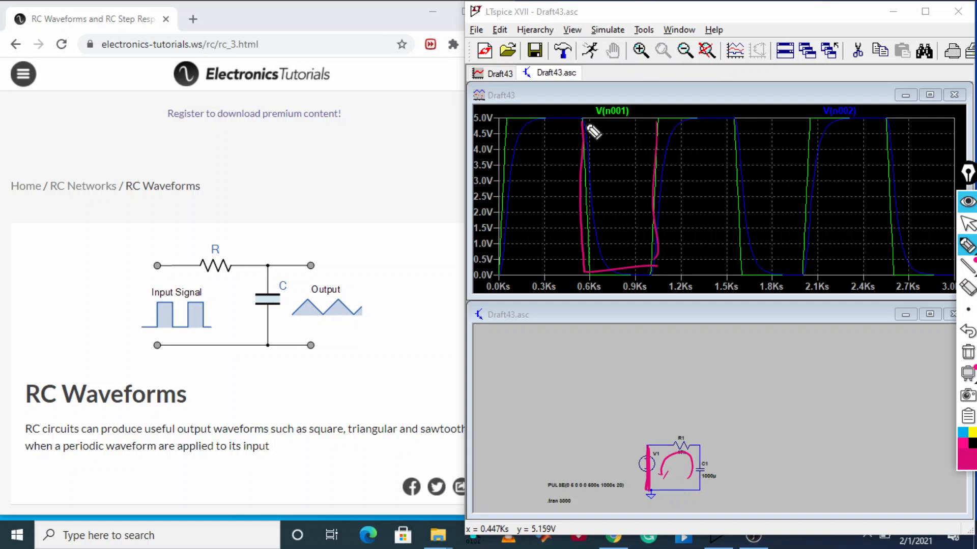
mouse_move(586, 121)
mouse_down()
mouse_move(593, 213)
mouse_move(648, 266)
mouse_up()
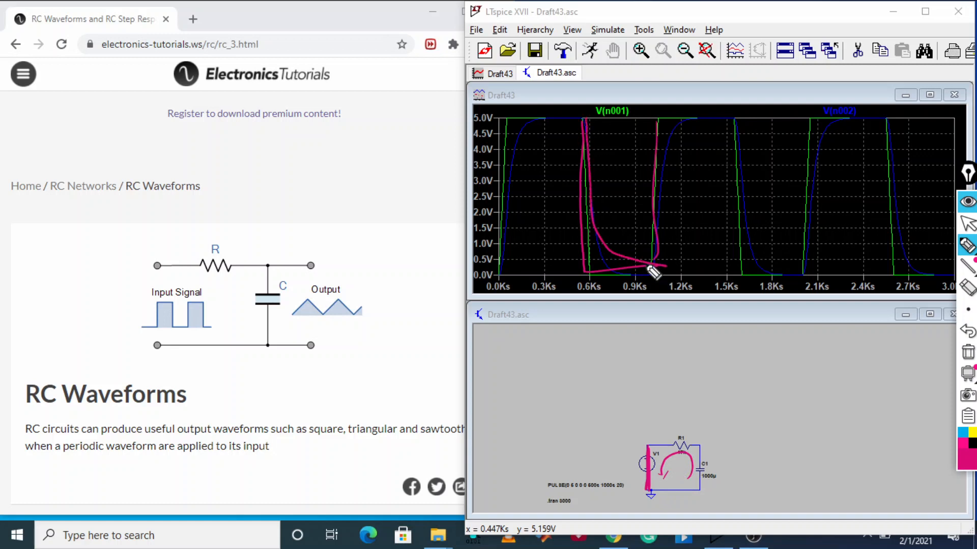
click(967, 352)
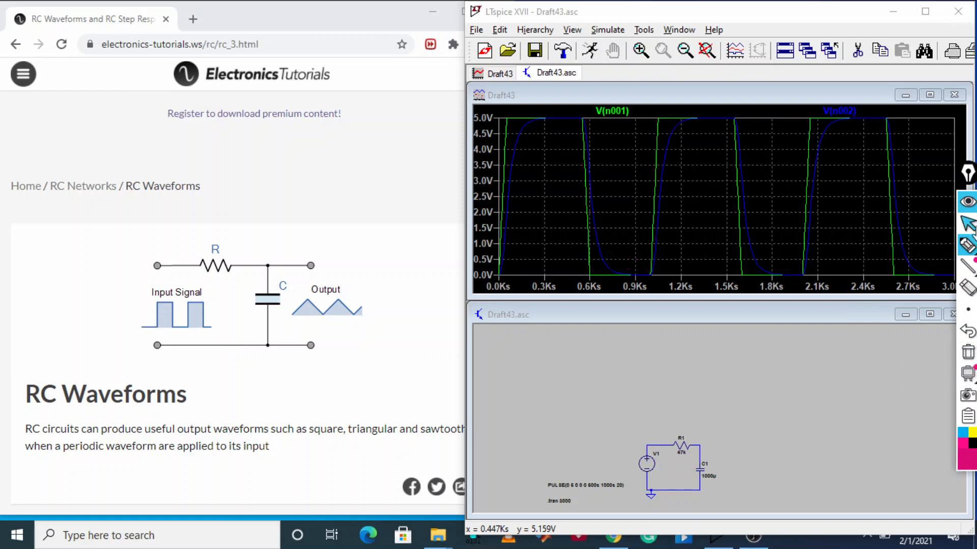
Maximize the LTspice window, close the waveform plot and maximize the schematic
click(967, 223)
click(924, 12)
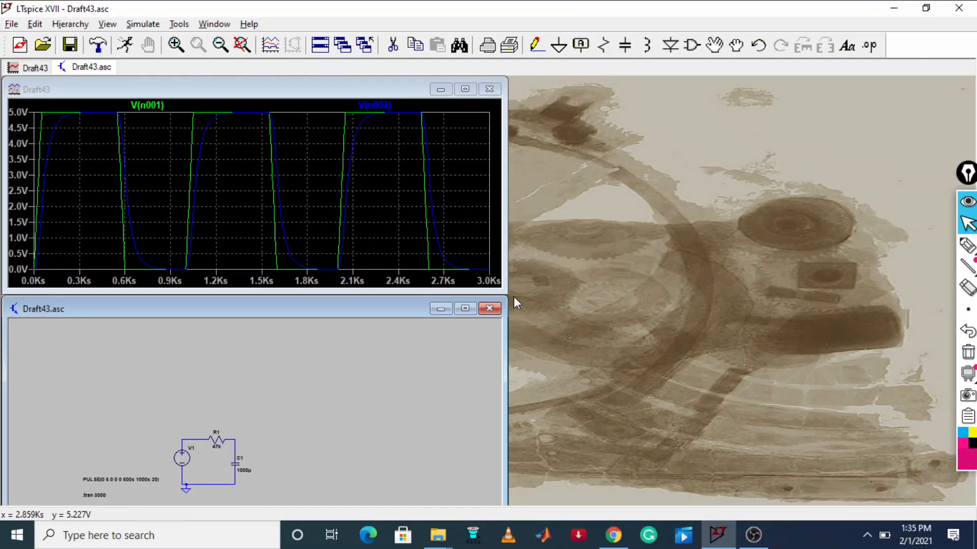
click(487, 86)
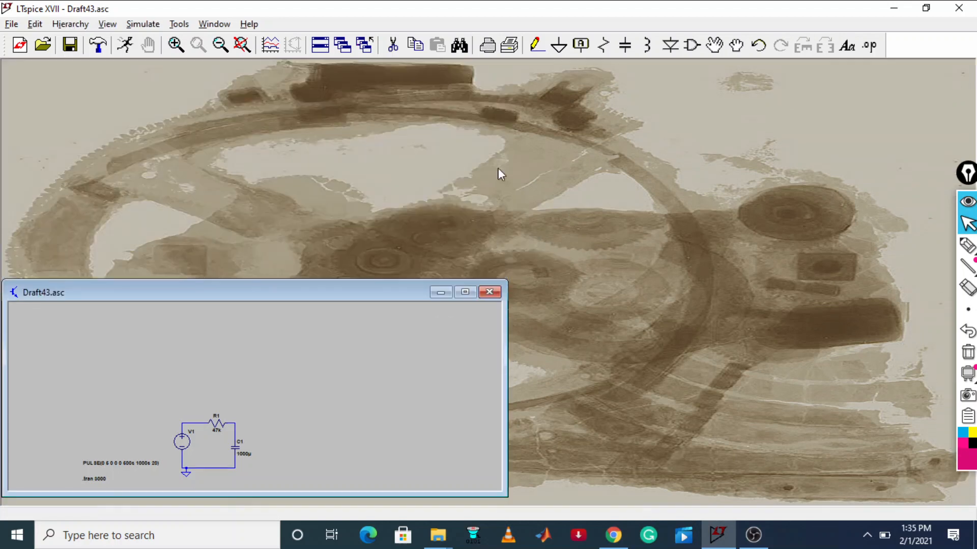
click(465, 292)
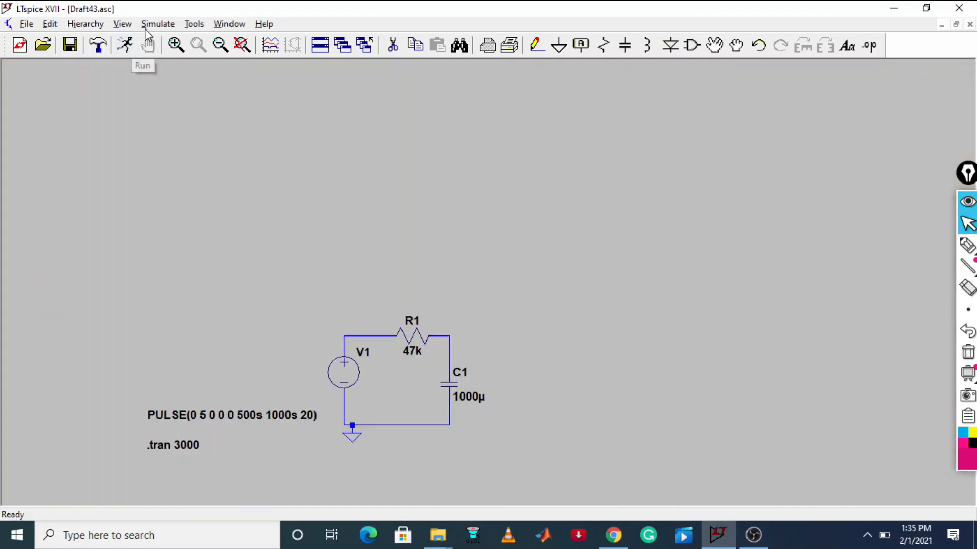
Run the transient simulation with stop time 2000 and external DC supply voltages started at 0V, and plot the voltage at R1's source side
click(158, 24)
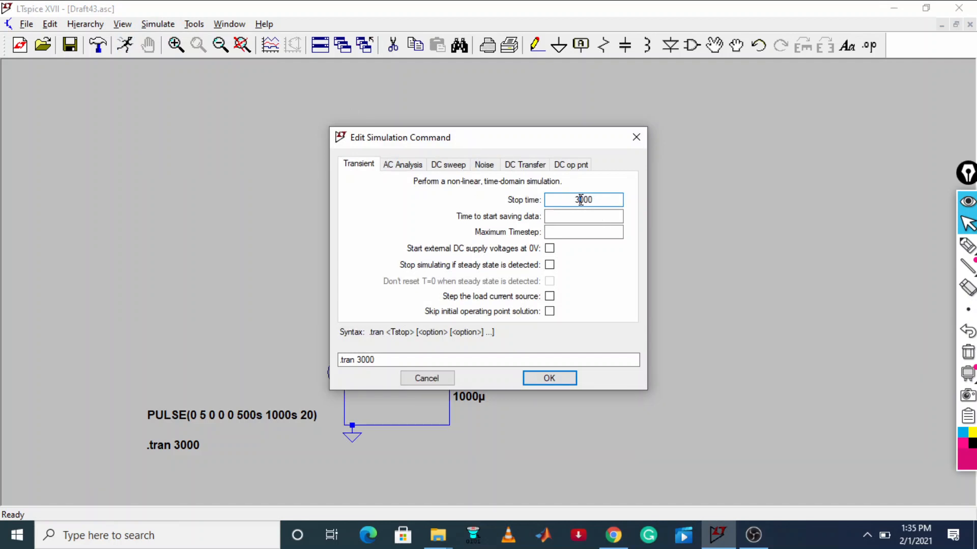
text(2)
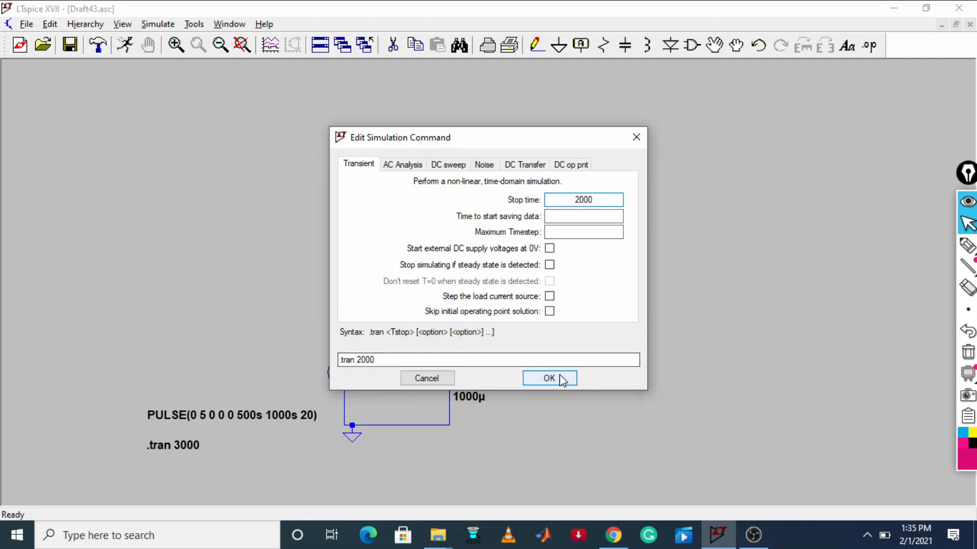
click(549, 249)
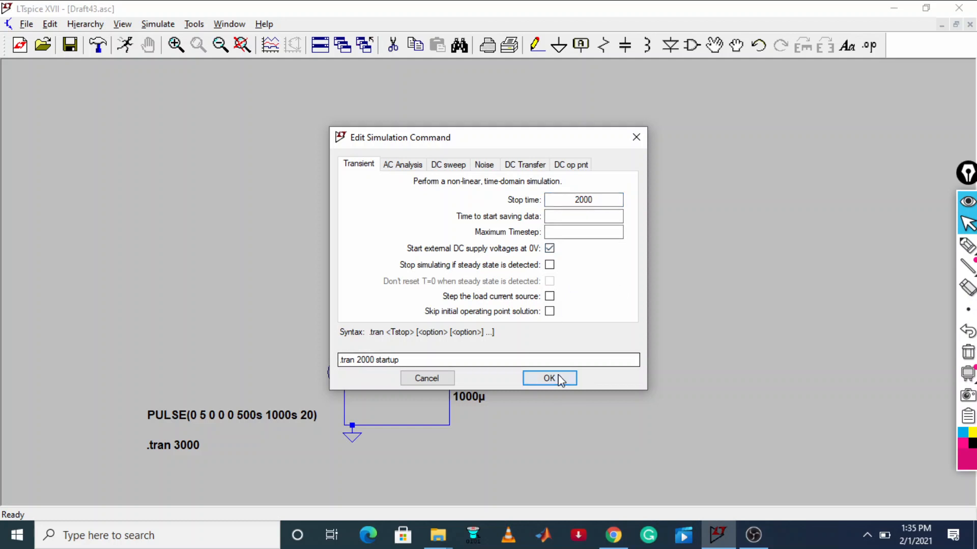
click(554, 377)
click(124, 44)
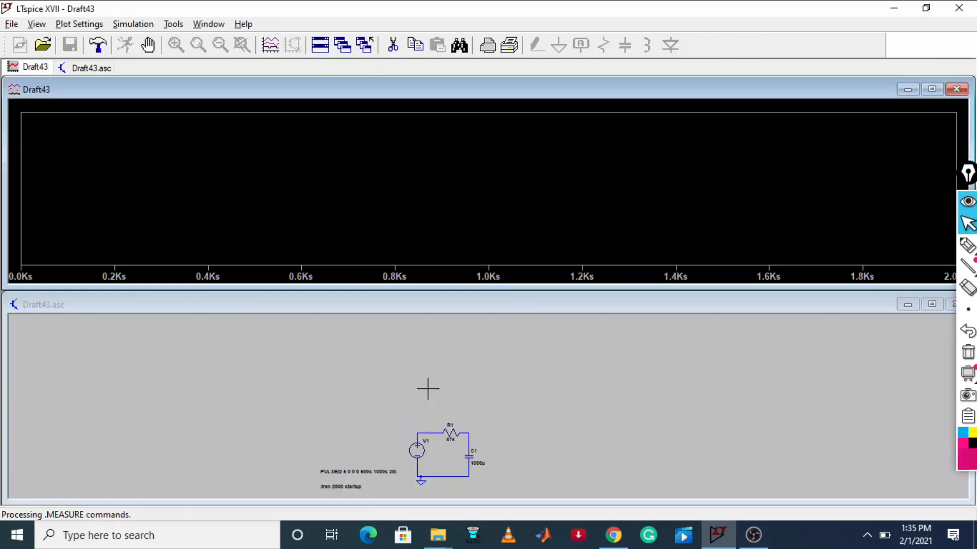
click(423, 433)
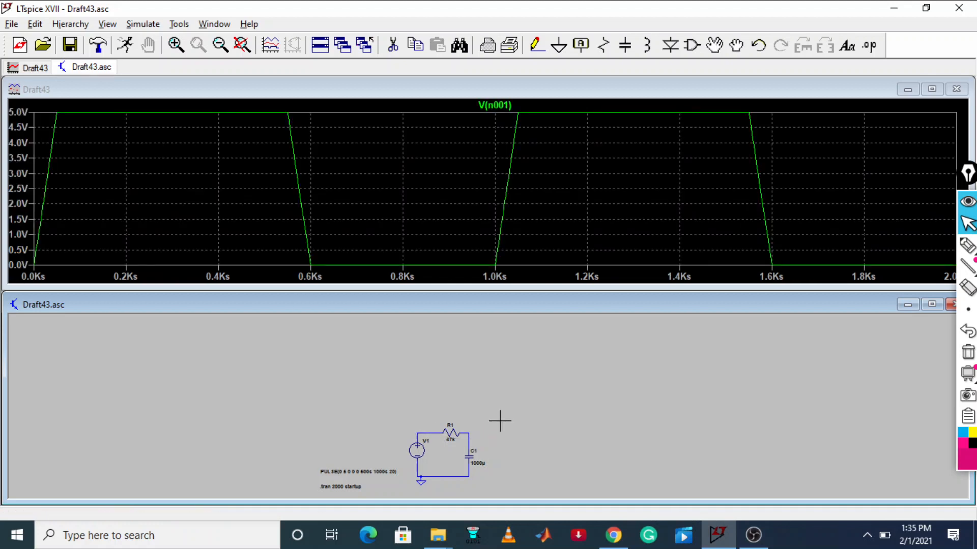
Circle the four sloped rising and falling edges of the plotted pulse with the pen, and clear the marks
click(968, 246)
click(903, 246)
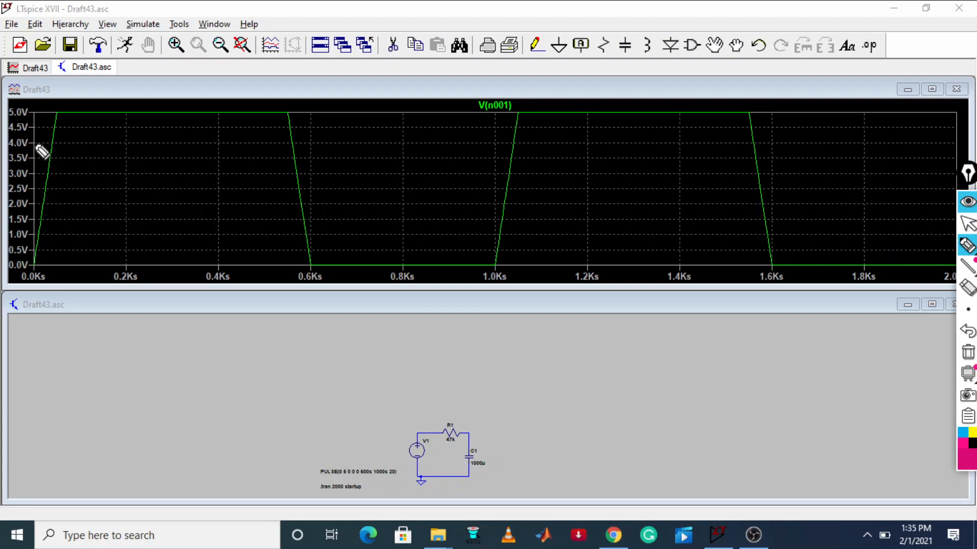
mouse_move(54, 111)
mouse_down()
mouse_move(44, 148)
mouse_move(50, 262)
mouse_move(69, 106)
mouse_move(36, 125)
mouse_up()
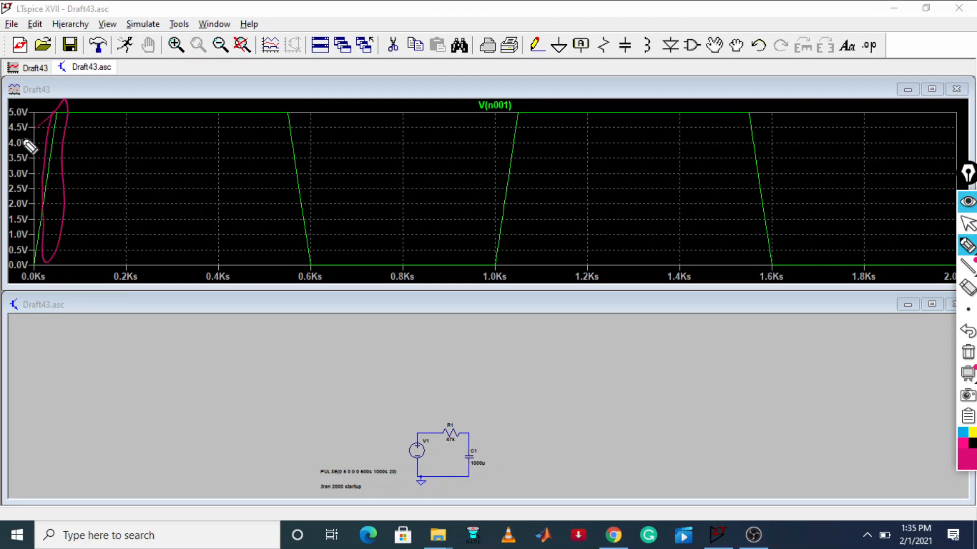
mouse_move(286, 108)
mouse_down()
mouse_move(307, 268)
mouse_move(329, 148)
mouse_move(255, 116)
mouse_up()
mouse_move(515, 113)
mouse_down()
mouse_move(508, 153)
mouse_move(534, 247)
mouse_move(512, 108)
mouse_up()
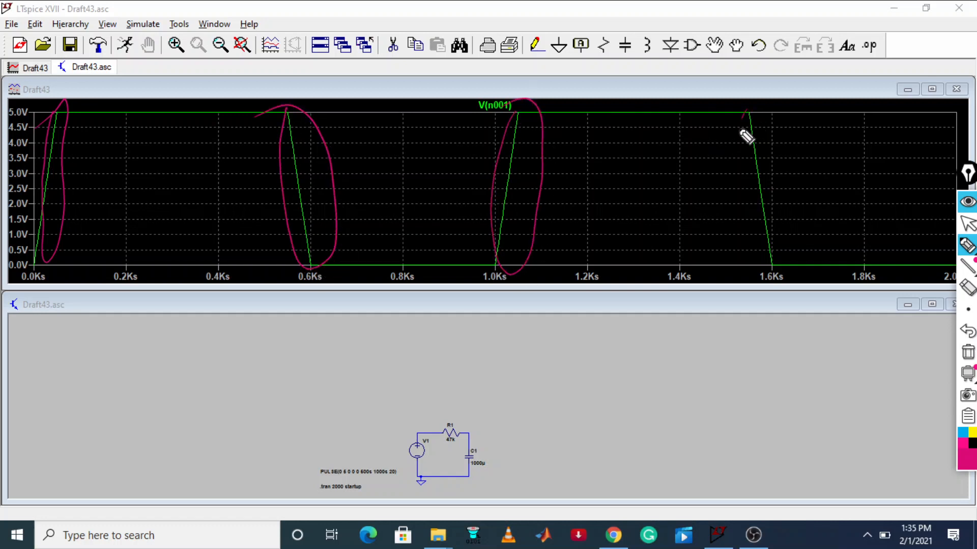
mouse_move(747, 110)
mouse_down()
mouse_move(810, 246)
mouse_move(712, 93)
mouse_up()
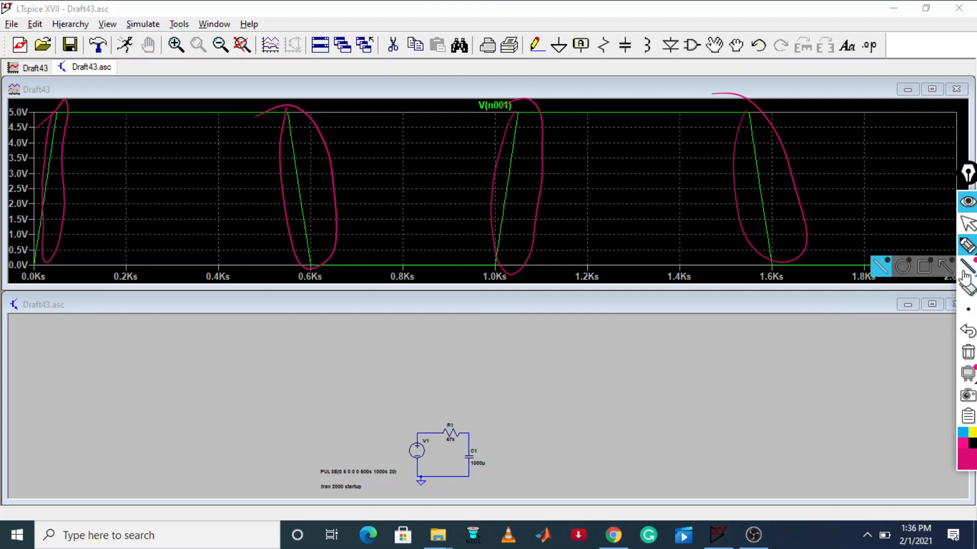
click(968, 352)
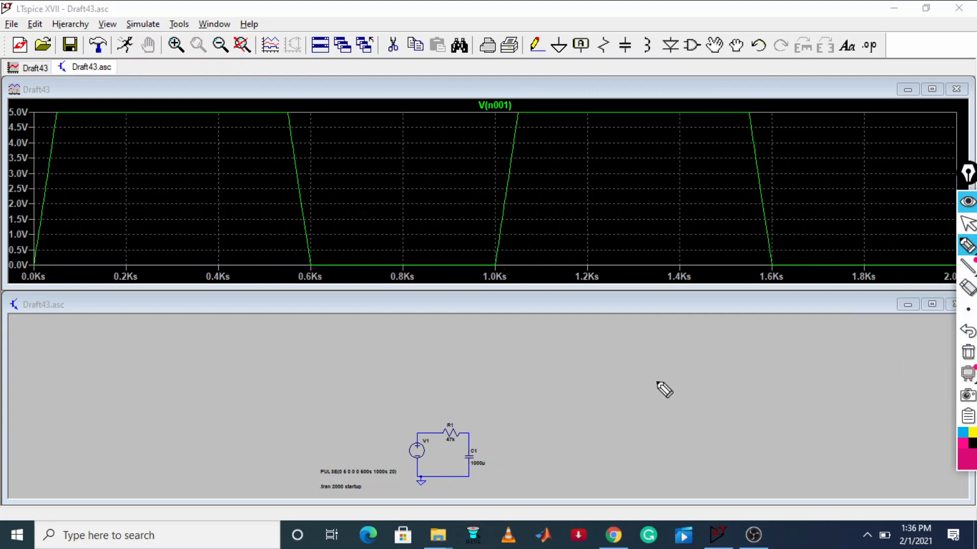
Add the capacitor voltage at the R1–C1 junction to the 2000-second plot
click(968, 228)
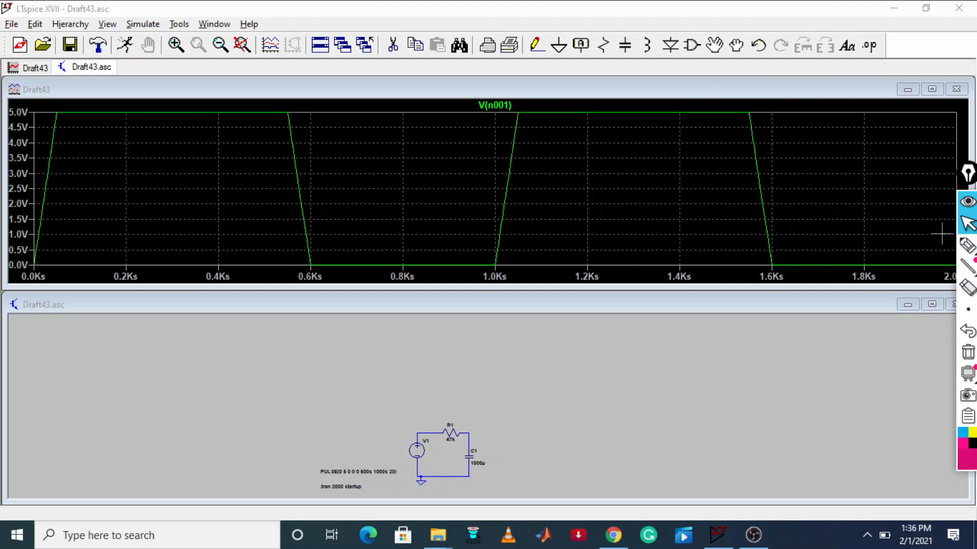
click(470, 433)
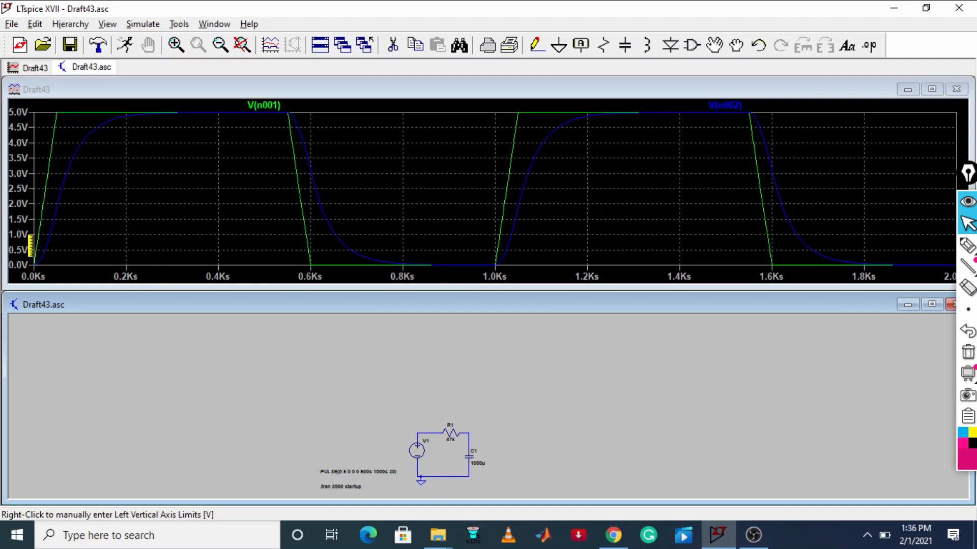
Trace the first input pulse in magenta and the capacitor's first charging curve in yellow on the plot
click(963, 246)
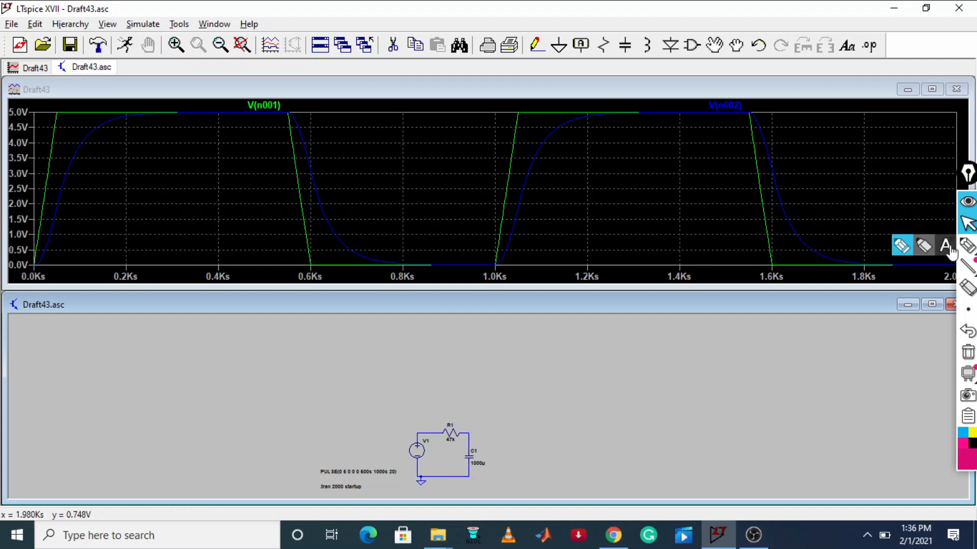
drag(54, 113, 34, 260)
mouse_move(55, 113)
mouse_down()
mouse_move(212, 101)
mouse_move(289, 111)
mouse_move(295, 267)
mouse_up()
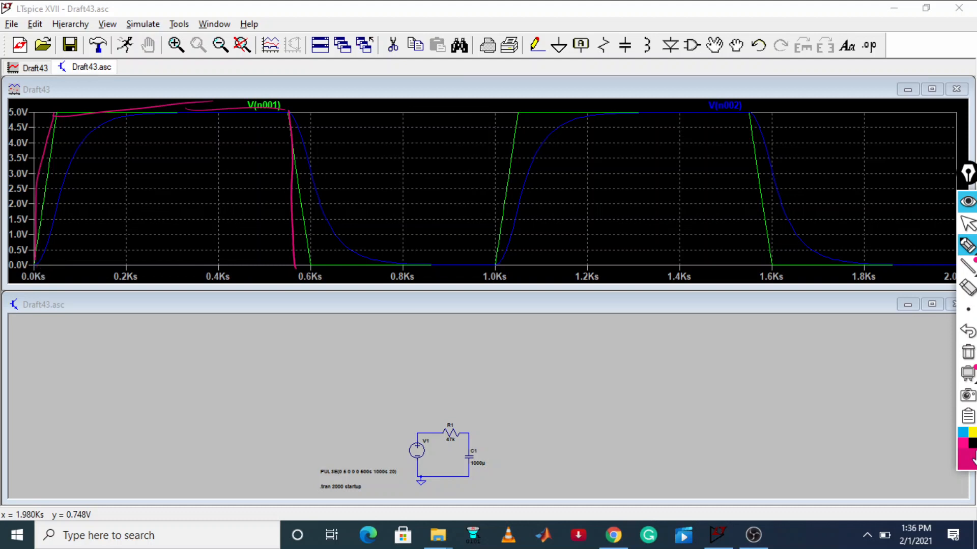
click(971, 457)
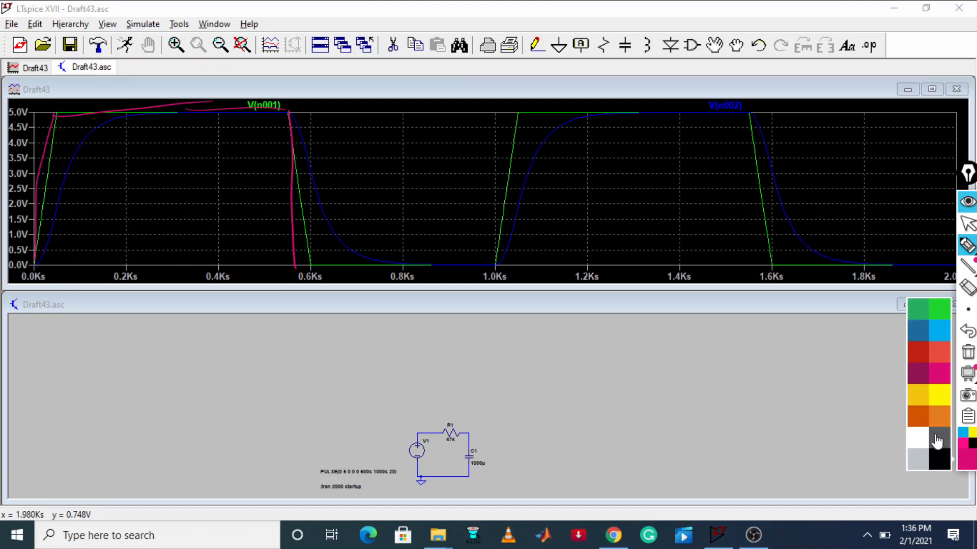
click(934, 402)
mouse_move(40, 262)
mouse_down()
mouse_move(70, 164)
mouse_move(102, 127)
mouse_move(154, 113)
mouse_move(273, 112)
mouse_up()
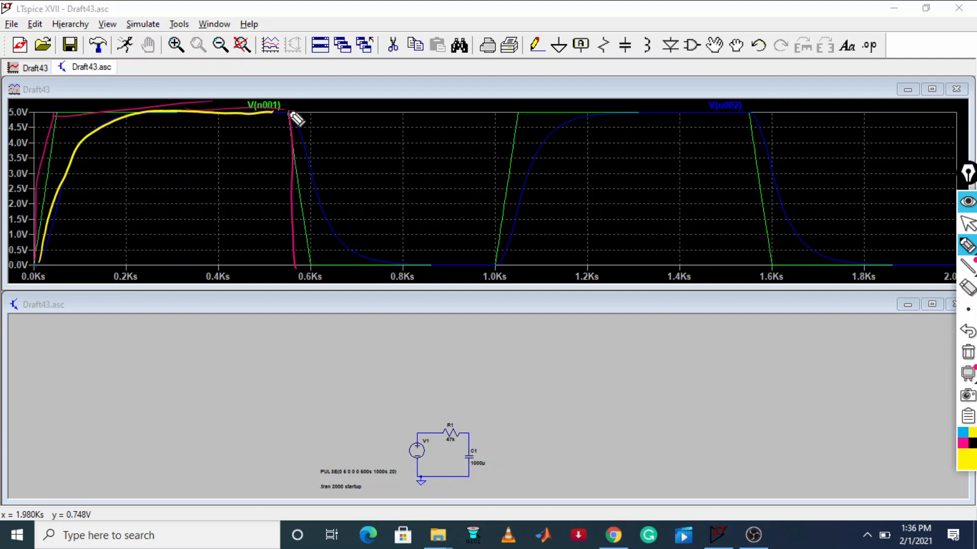
Switch the pen back to magenta and trace the input's first low interval, from its falling edge to the next rising edge
click(966, 466)
click(927, 382)
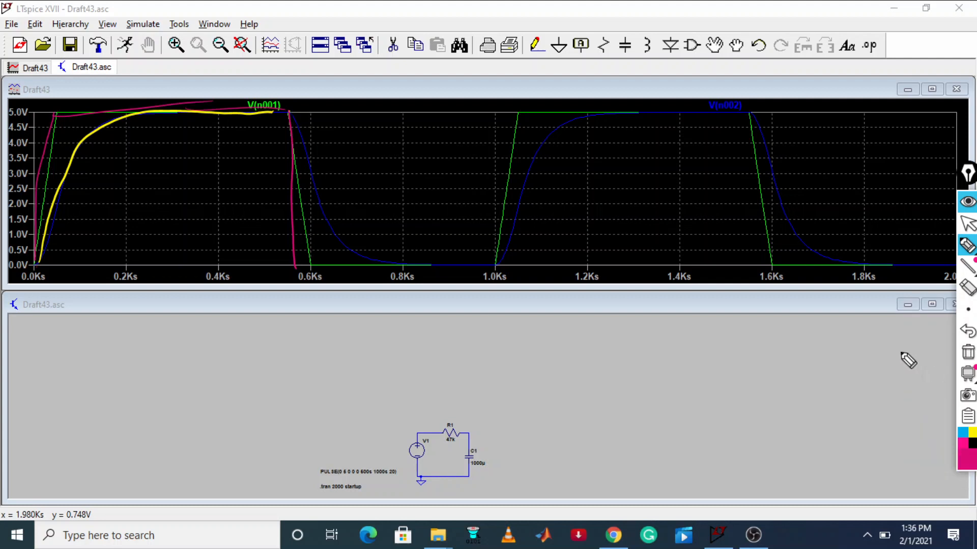
mouse_move(291, 119)
mouse_down()
mouse_move(316, 262)
mouse_move(494, 255)
mouse_up()
drag(512, 120, 507, 255)
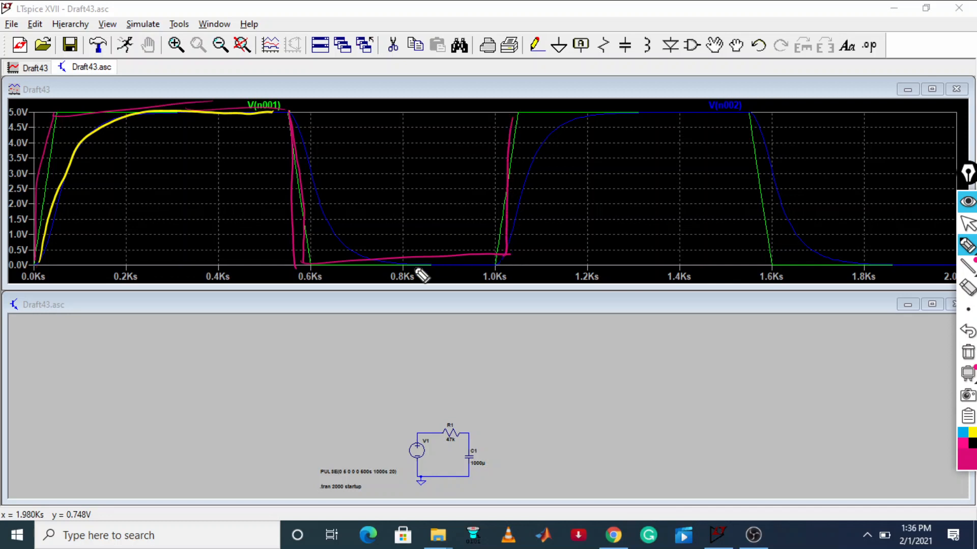
drag(313, 271, 493, 262)
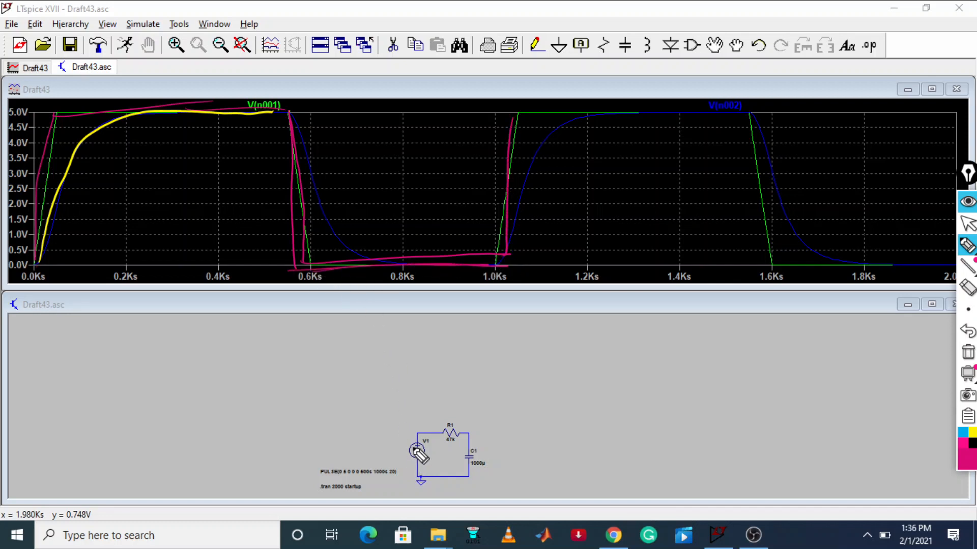
Mark the discharge path around the circuit in magenta, trace the capacitor's first discharge curve in yellow, and clear the marks
mouse_move(417, 434)
mouse_down()
mouse_move(418, 486)
mouse_move(418, 453)
mouse_move(444, 444)
mouse_move(432, 466)
mouse_up()
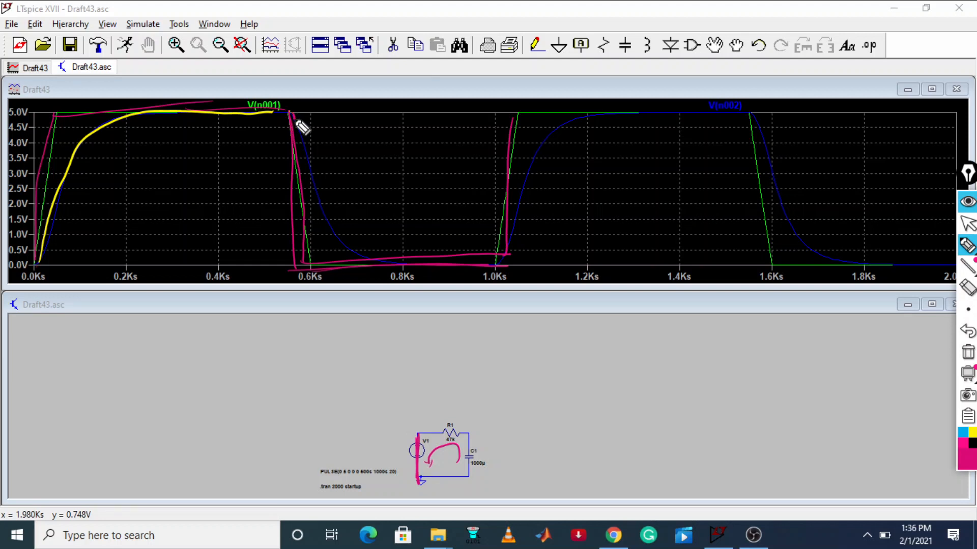
click(968, 460)
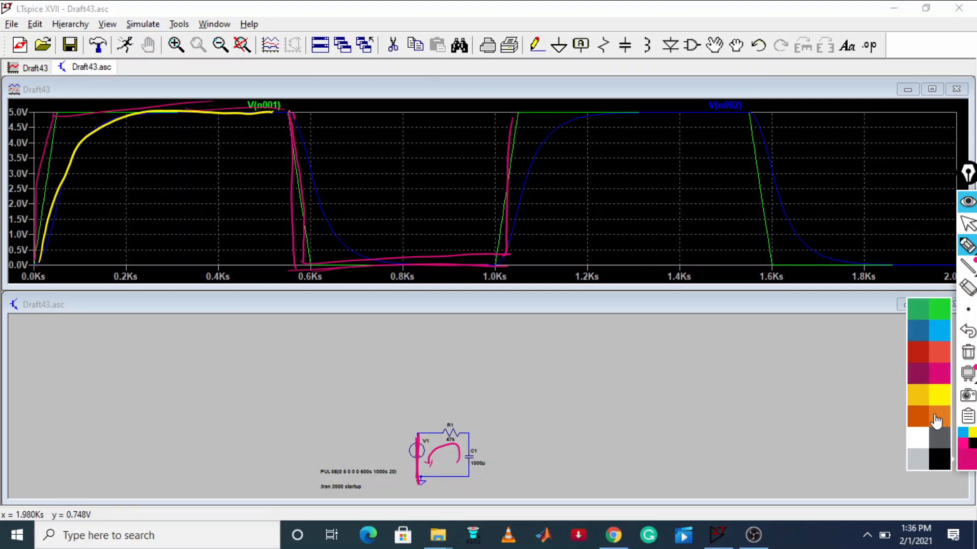
click(927, 388)
mouse_move(301, 126)
mouse_down()
mouse_move(351, 240)
mouse_move(445, 259)
mouse_move(468, 253)
mouse_move(462, 261)
mouse_up()
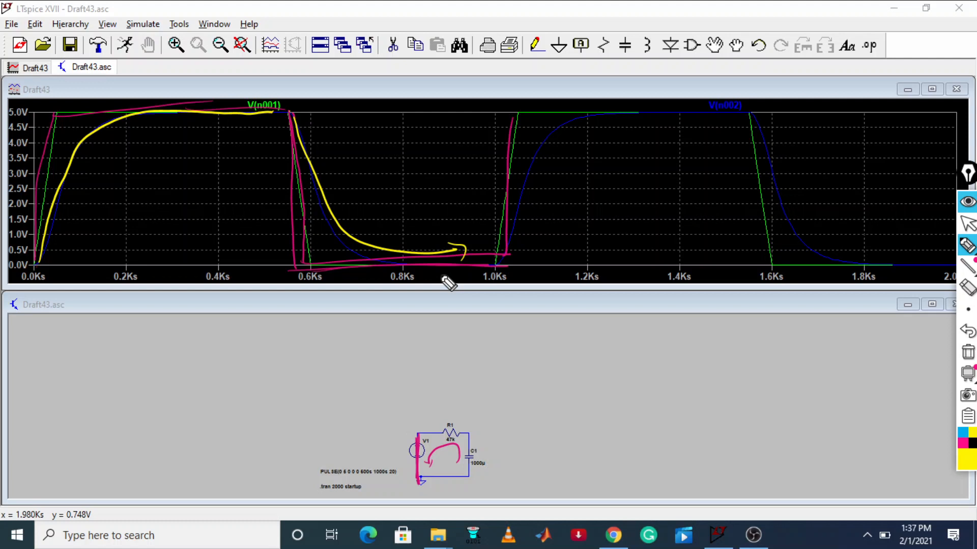
click(956, 353)
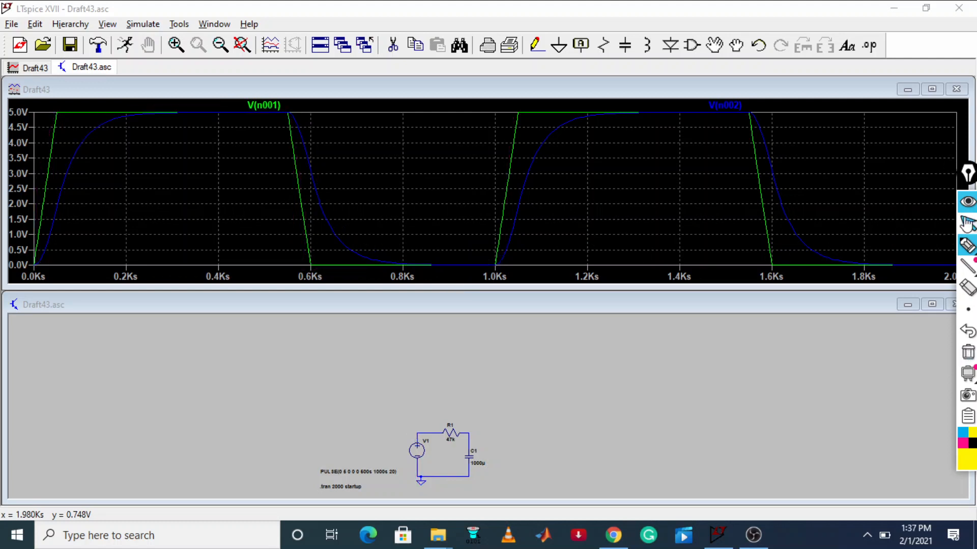
click(960, 226)
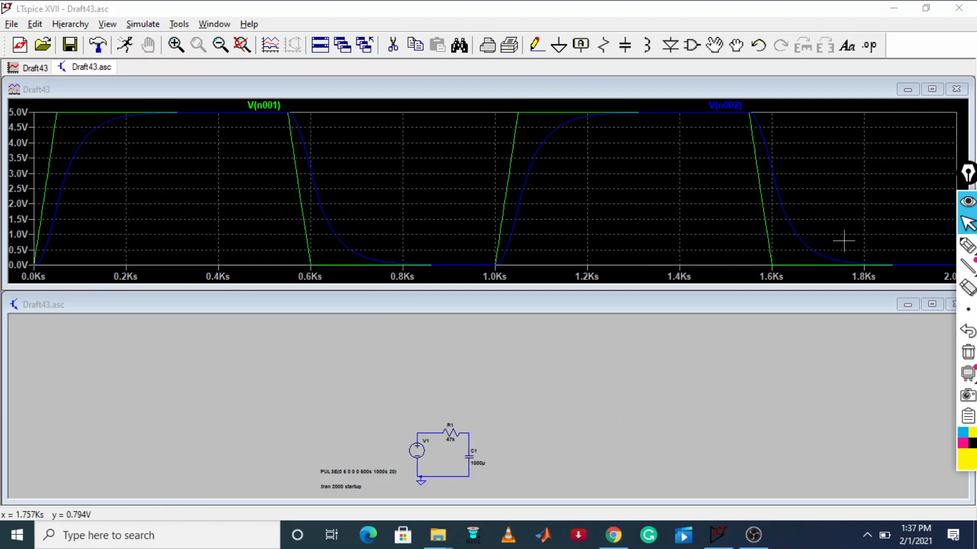
Draw a yellow charging-current arrow inside the circuit loop and a magenta arrow in the opposite direction below it
click(966, 245)
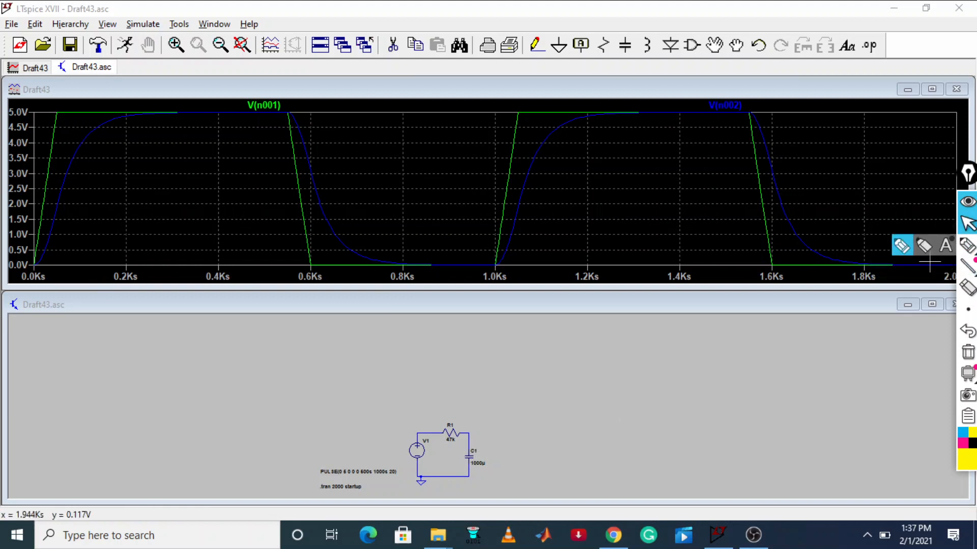
click(901, 245)
mouse_move(430, 468)
mouse_down()
mouse_move(443, 451)
mouse_move(449, 468)
mouse_up()
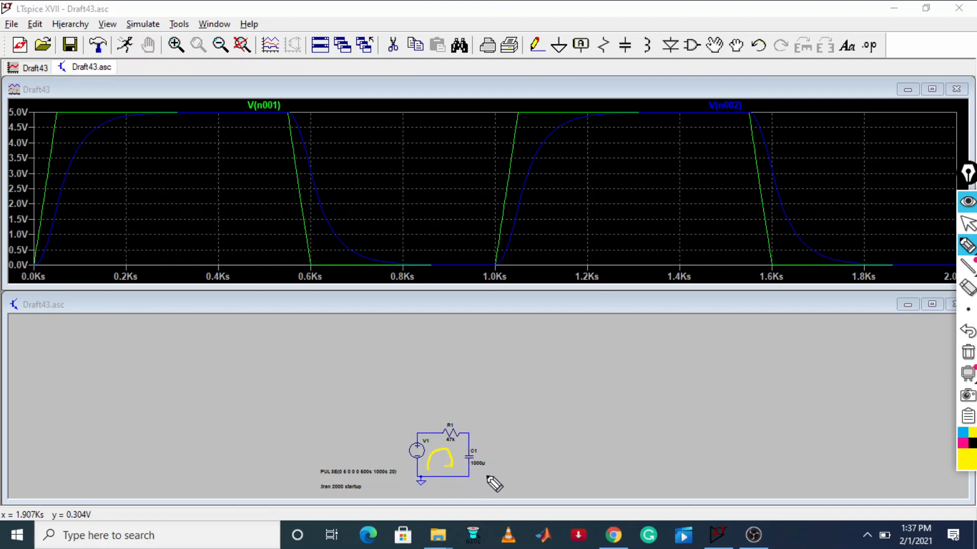
click(961, 443)
mouse_move(458, 482)
mouse_down()
mouse_move(434, 484)
mouse_move(439, 498)
mouse_up()
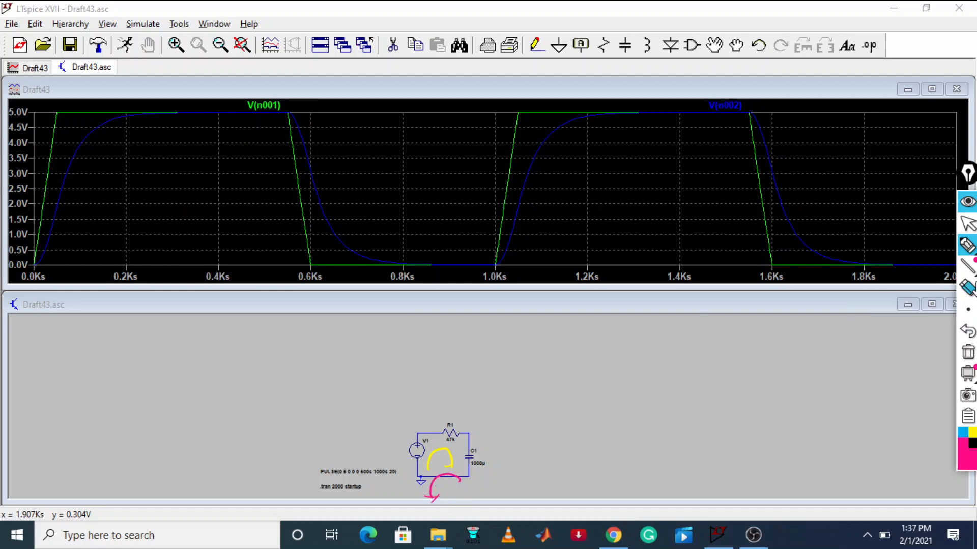
Add the current through capacitor C1 to the plot
click(968, 224)
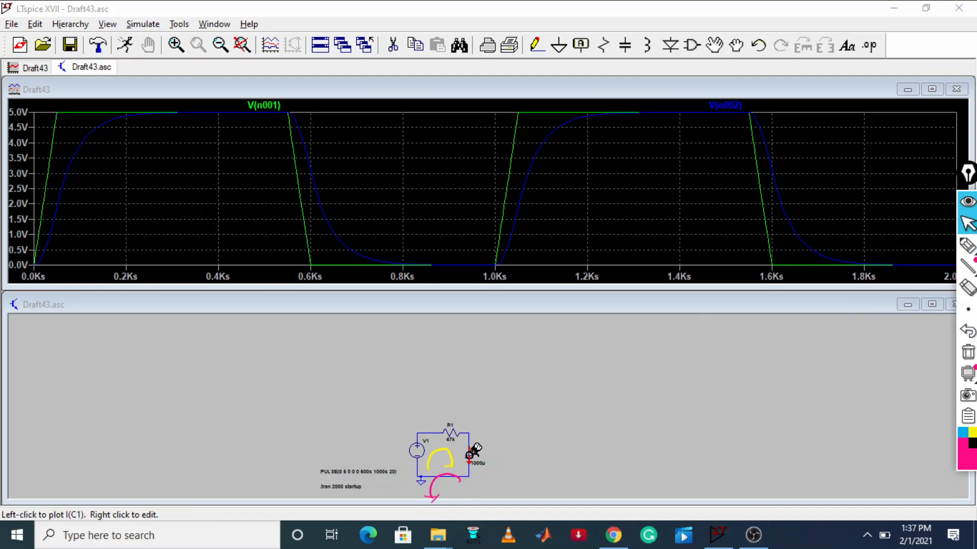
click(473, 453)
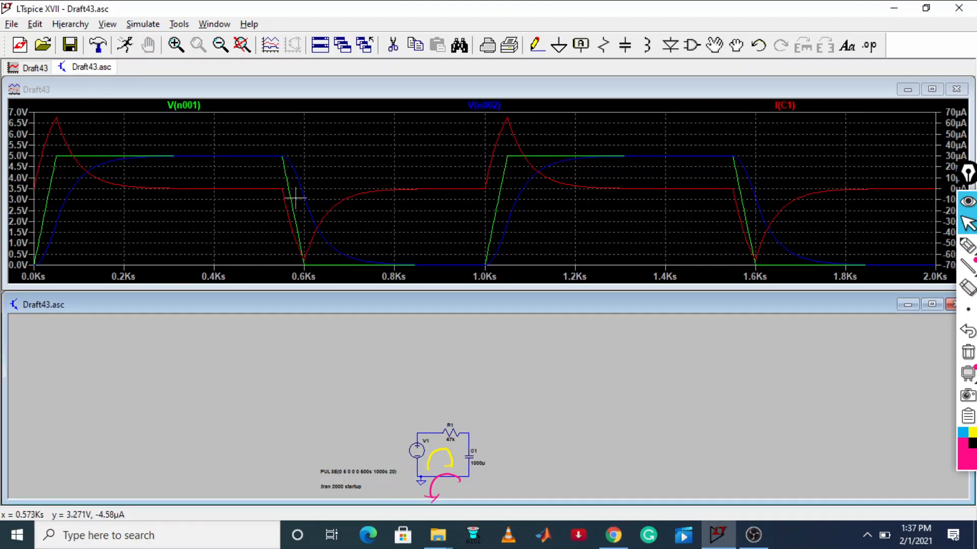
click(301, 239)
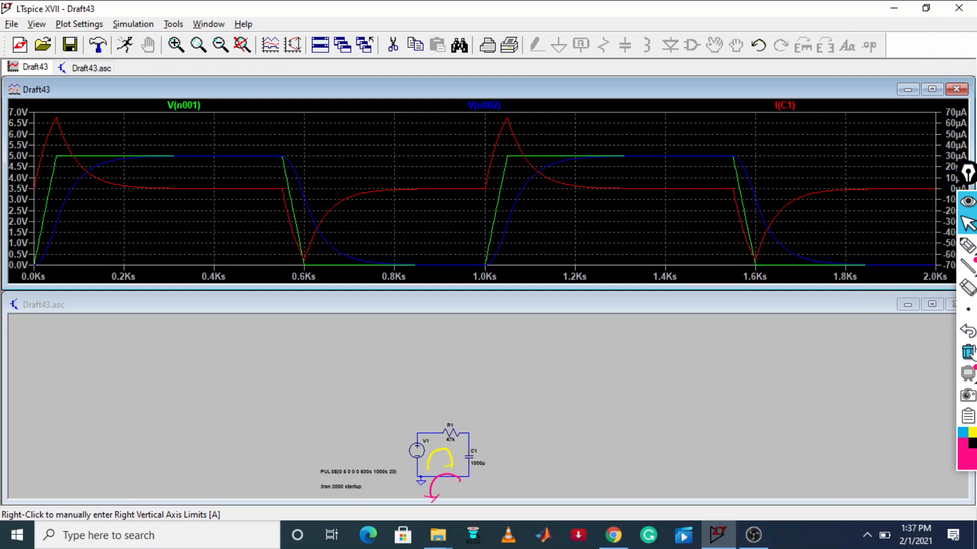
Clear the pen marks and close the waveform plot, leaving the schematic window maximized
click(968, 352)
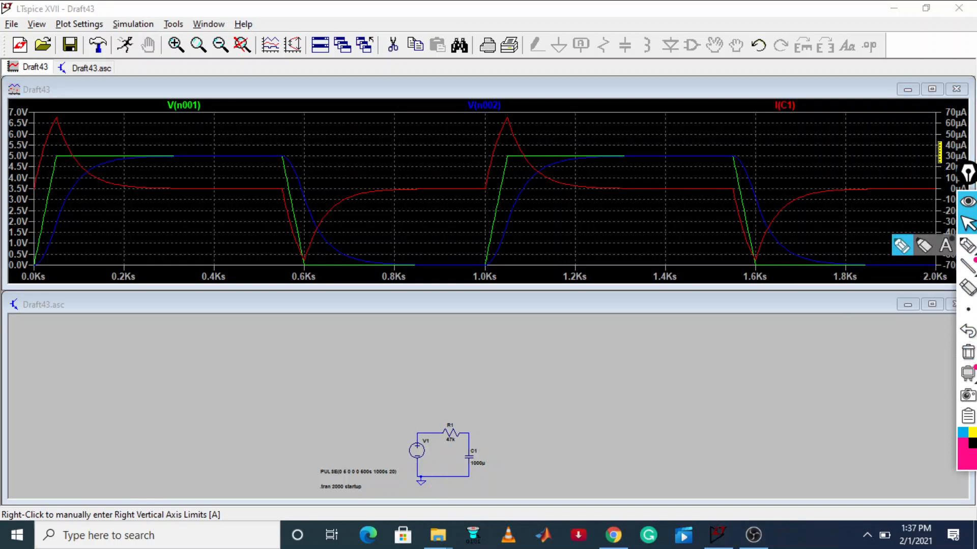
click(956, 89)
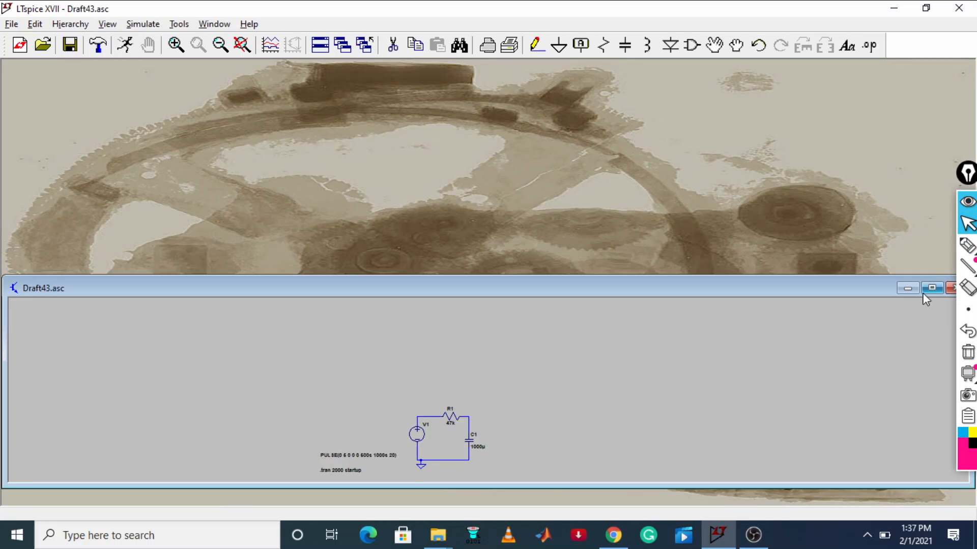
click(929, 293)
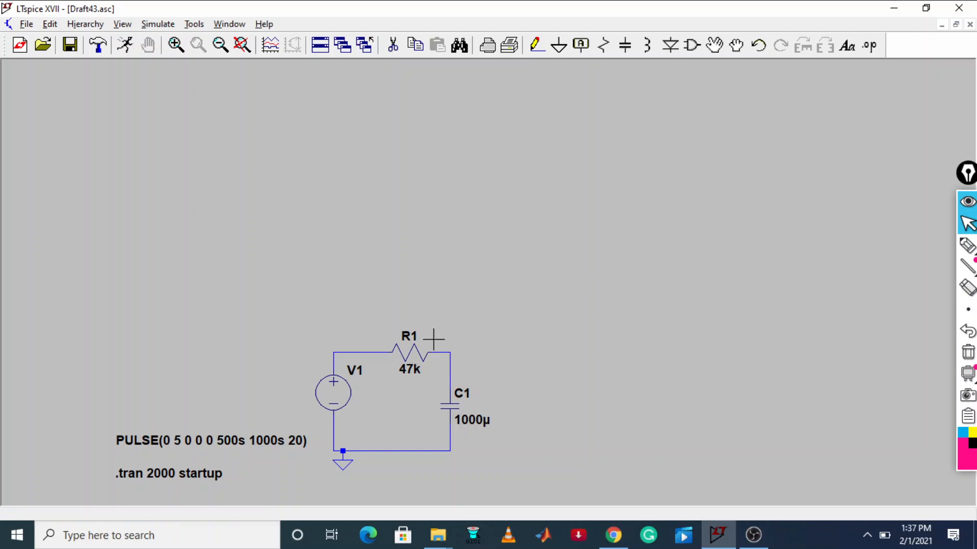
Sketch a magenta square wave with the pen in the empty area above the circuit
click(967, 245)
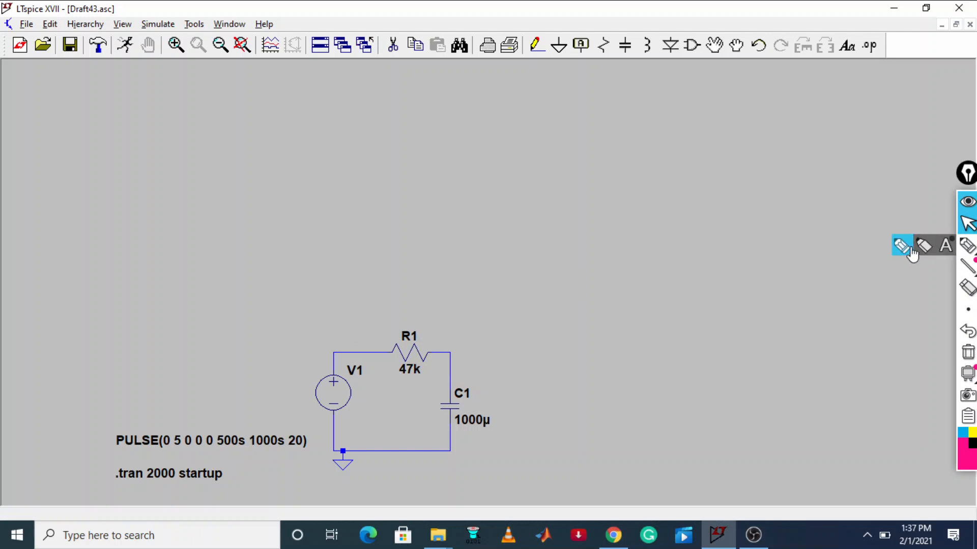
click(903, 248)
drag(413, 106, 408, 179)
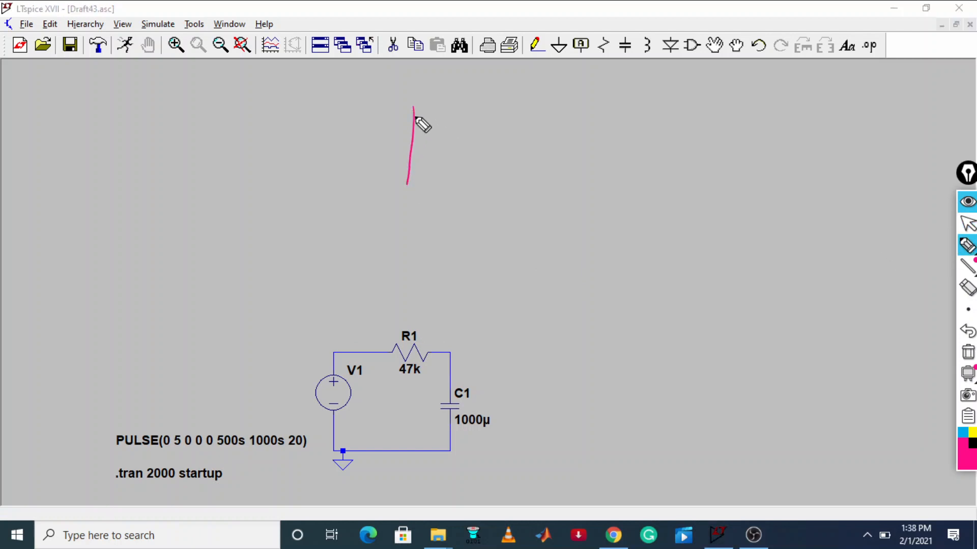
mouse_move(413, 112)
mouse_down()
mouse_move(508, 132)
mouse_move(549, 178)
mouse_move(576, 178)
mouse_up()
mouse_move(580, 107)
mouse_down()
mouse_move(573, 178)
mouse_move(652, 153)
mouse_move(657, 193)
mouse_move(705, 187)
mouse_up()
mouse_move(715, 124)
mouse_down()
mouse_move(712, 198)
mouse_move(860, 126)
mouse_up()
Draw a slanted line across the sketched first pulse, and erase it along with that pulse's outline
drag(406, 187, 509, 137)
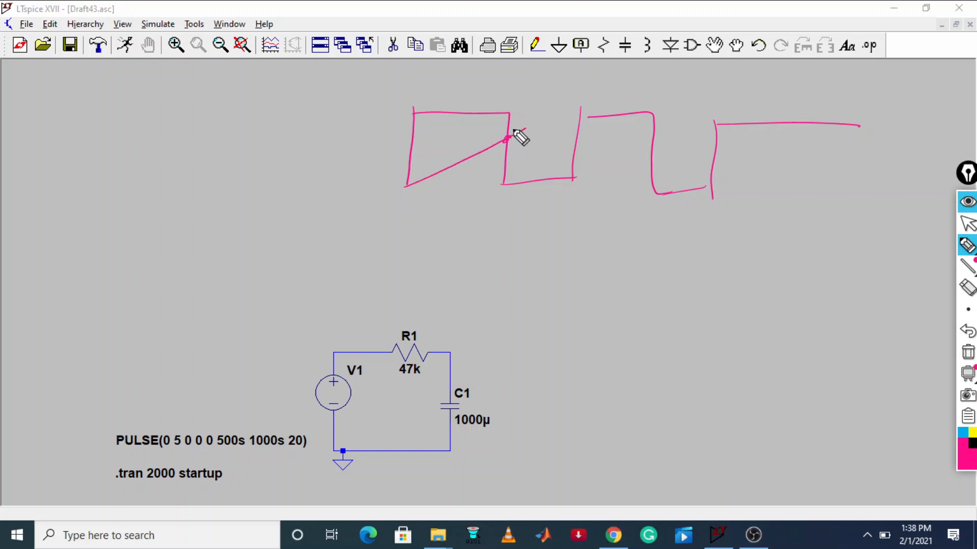
click(968, 288)
drag(421, 187, 501, 152)
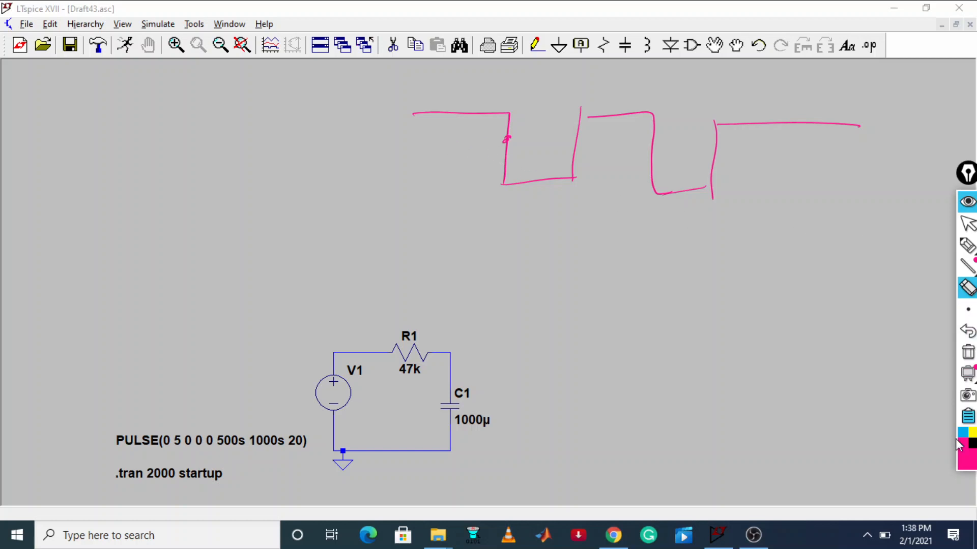
click(963, 461)
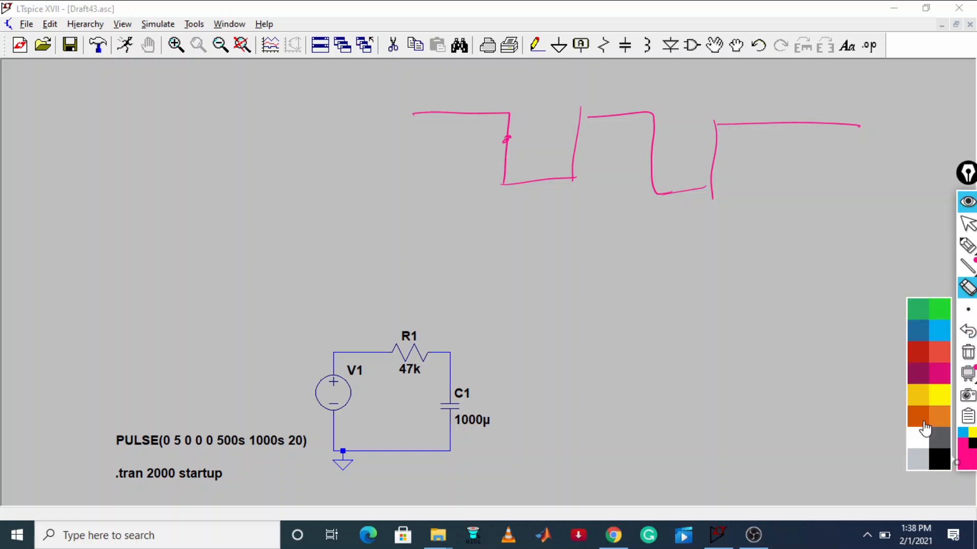
click(963, 460)
drag(421, 122, 424, 166)
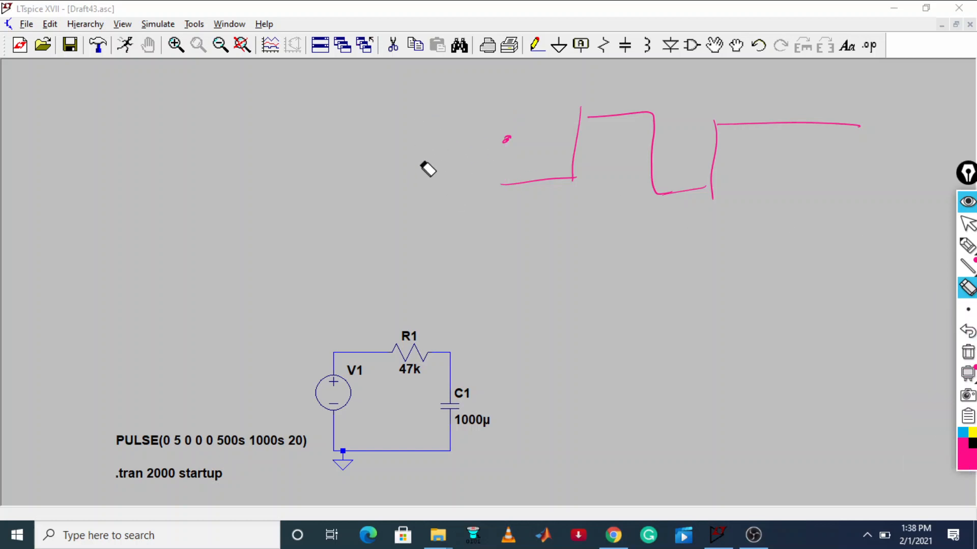
Redraw the first pulse of the square wave with a thicker magenta pen line
mouse_move(966, 247)
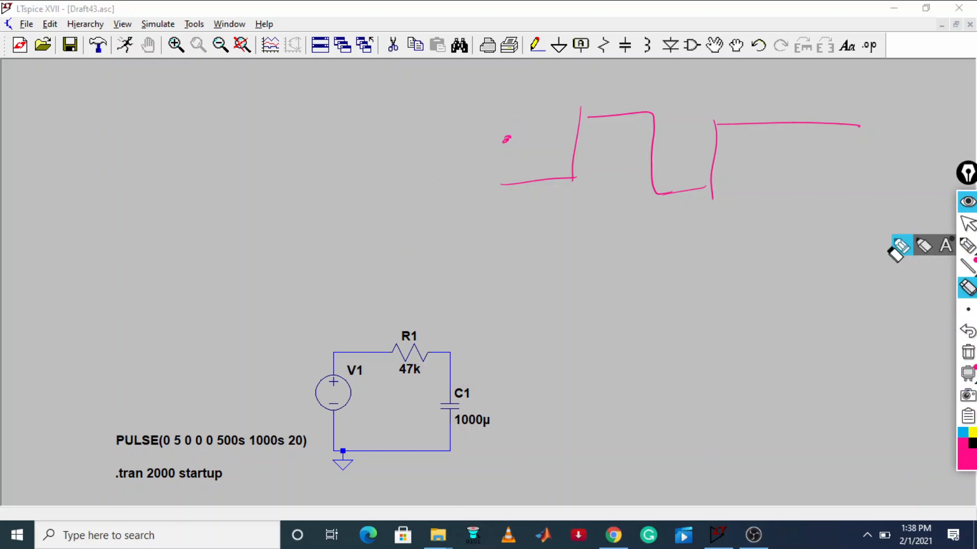
click(898, 248)
click(960, 460)
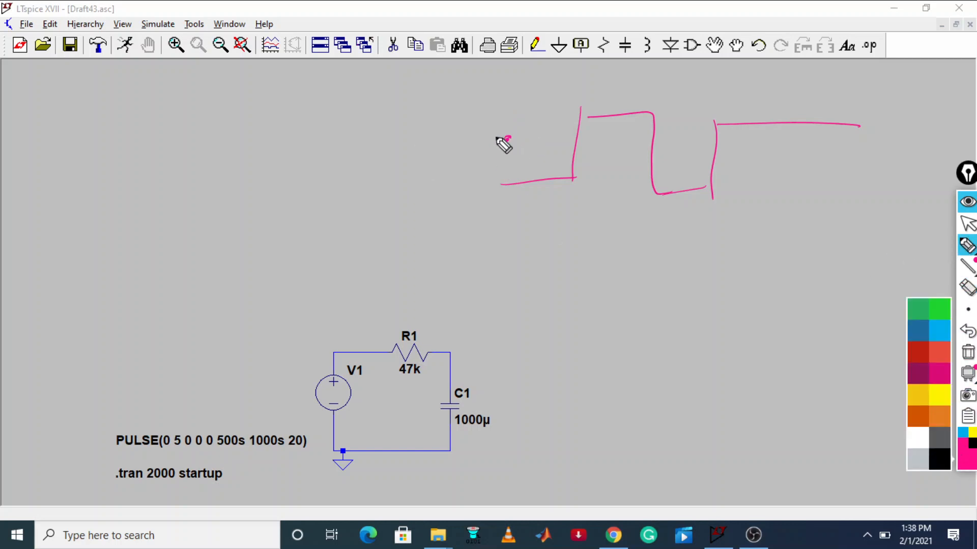
drag(503, 124, 505, 192)
mouse_move(497, 131)
mouse_down()
mouse_move(400, 133)
mouse_move(399, 196)
mouse_up()
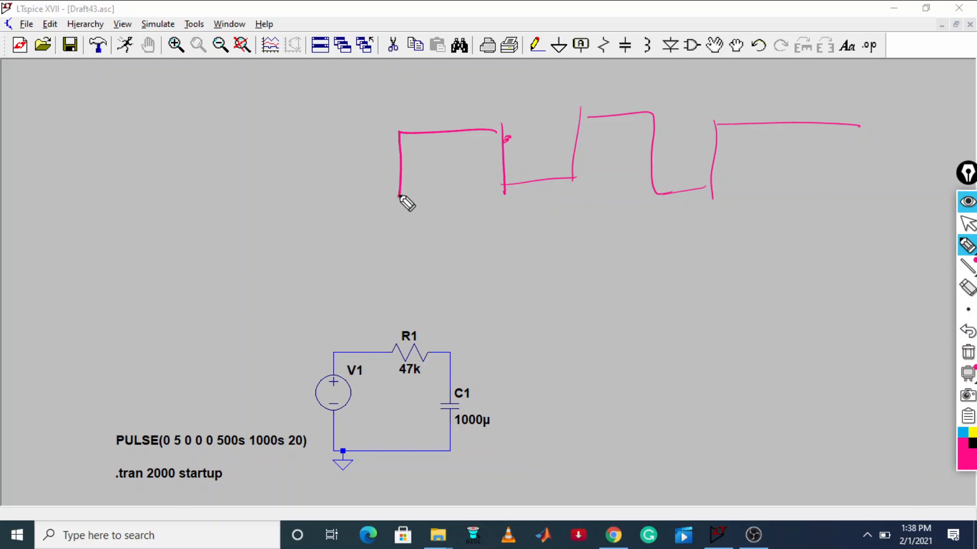
Draw an orange triangular wave over the square wave, rising during each pulse and falling between pulses
click(963, 472)
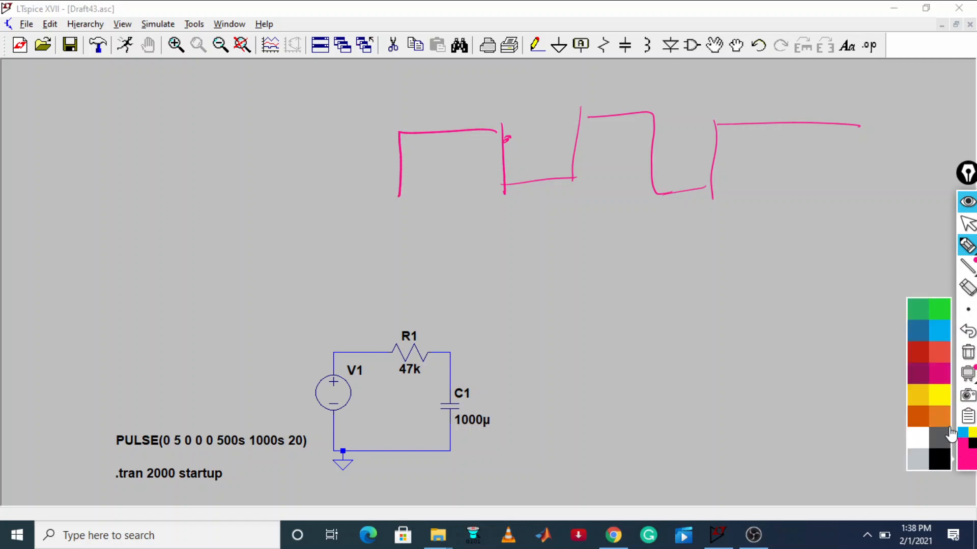
click(905, 388)
mouse_move(397, 190)
mouse_down()
mouse_move(506, 146)
mouse_move(573, 165)
mouse_move(655, 135)
mouse_move(710, 167)
mouse_up()
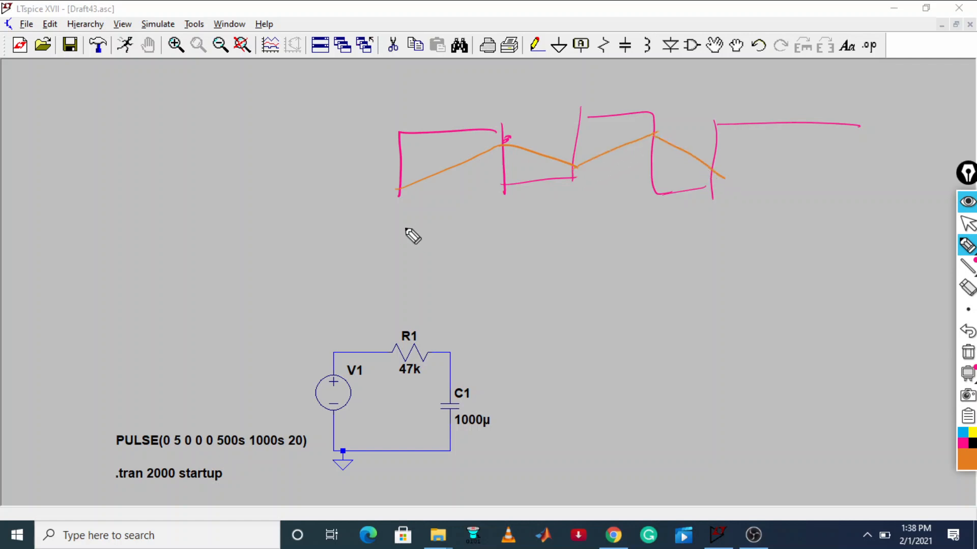
Mark the first pulse's width with a line labelled "Time = 500 sec" and retrace the first rising orange ramp
mouse_move(398, 222)
mouse_down()
mouse_move(517, 222)
mouse_move(509, 229)
mouse_up()
mouse_move(441, 261)
mouse_down()
mouse_move(451, 249)
mouse_move(539, 258)
mouse_move(594, 242)
mouse_move(608, 253)
mouse_up()
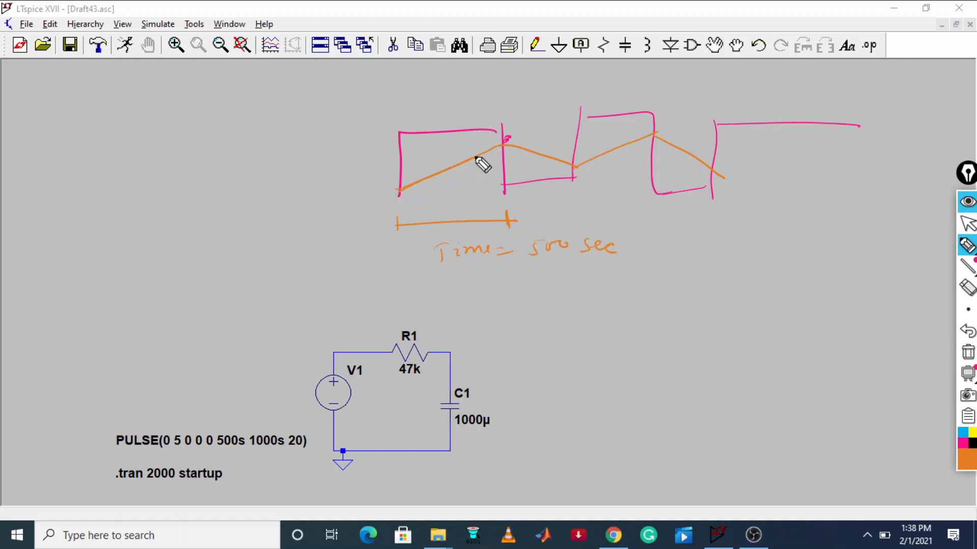
drag(394, 195, 512, 146)
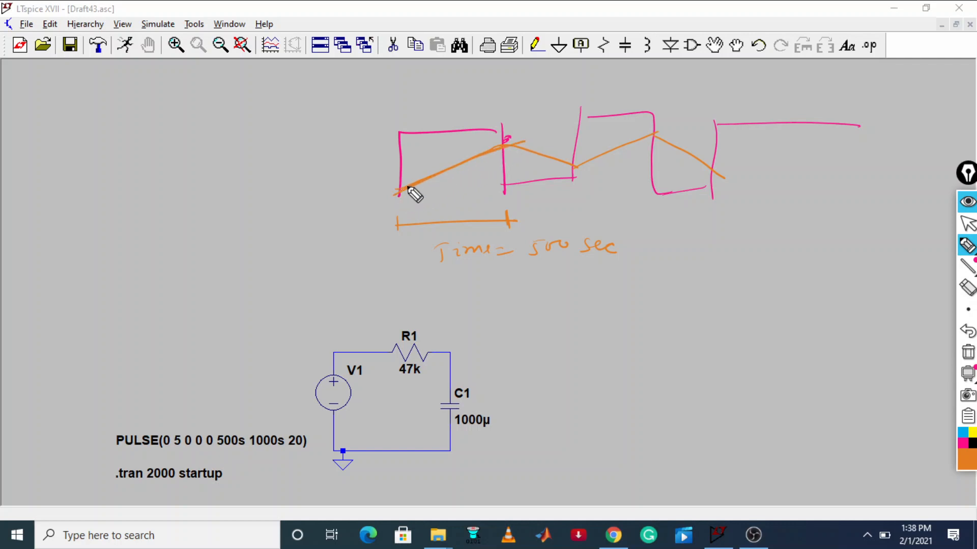
drag(407, 187, 509, 146)
Circle R1's 47k value and write the circled time-constant calculation τ = 47×10³ × 1000×10⁻⁶ = 47 sec beside the circuit
mouse_move(411, 374)
mouse_down()
mouse_move(412, 389)
mouse_move(409, 365)
mouse_up()
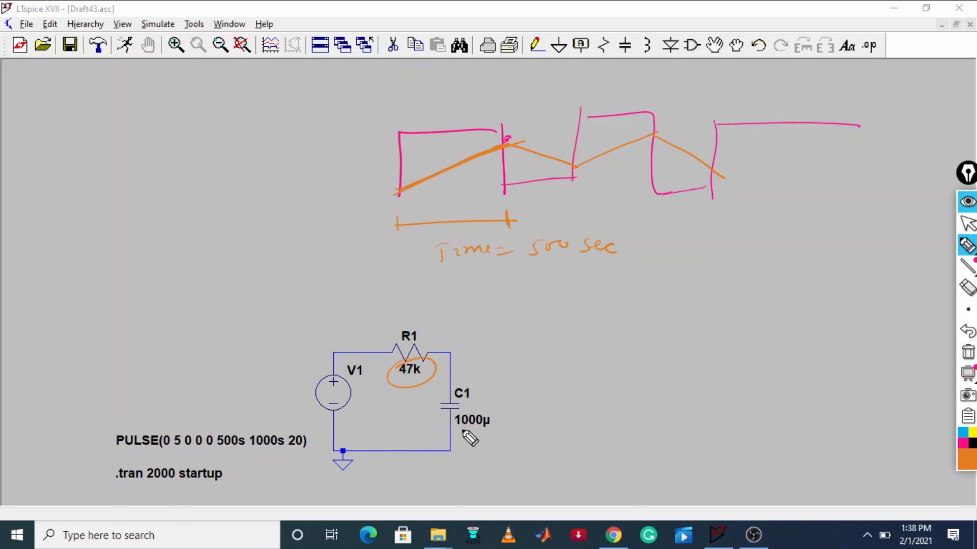
mouse_move(621, 298)
mouse_down()
mouse_move(719, 301)
mouse_move(732, 277)
mouse_move(763, 295)
mouse_move(876, 270)
mouse_move(756, 270)
mouse_move(669, 351)
mouse_move(699, 338)
mouse_move(768, 356)
mouse_up()
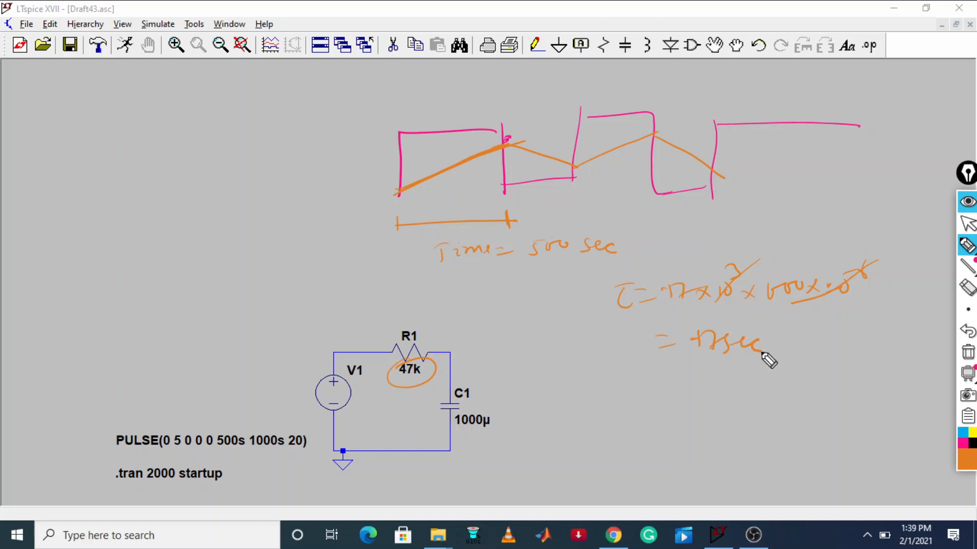
mouse_move(718, 326)
mouse_down()
mouse_move(780, 373)
mouse_move(657, 350)
mouse_up()
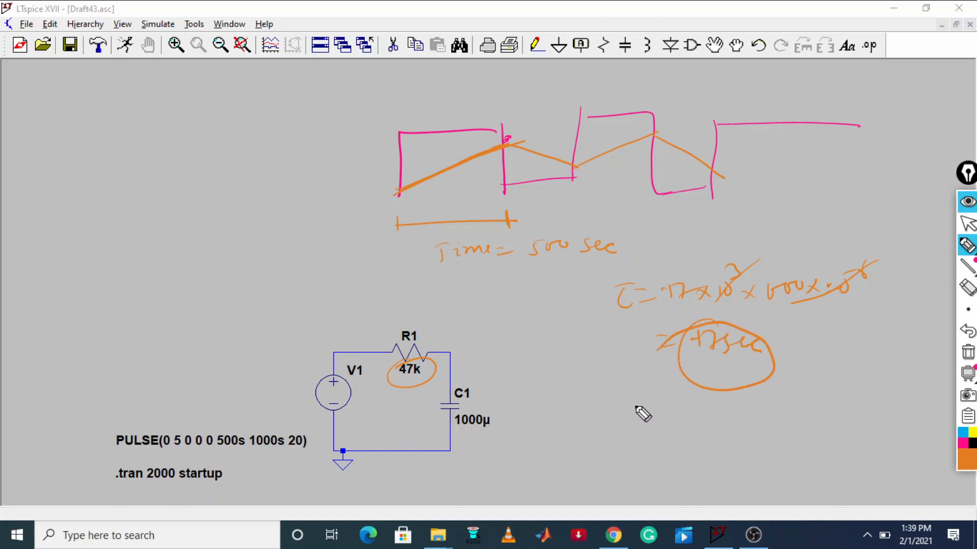
Stop annotating and set resistor R1's resistance to 1000k
right_click(502, 150)
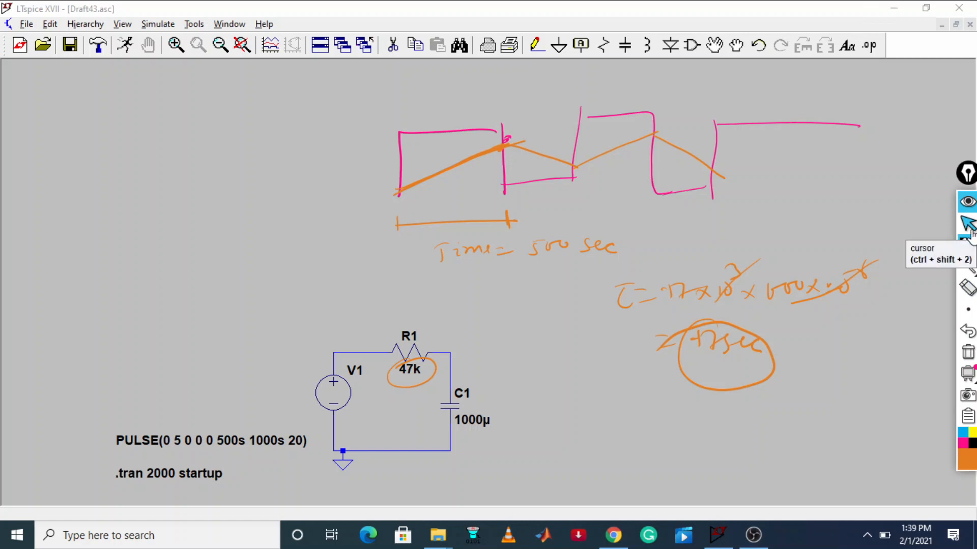
click(968, 266)
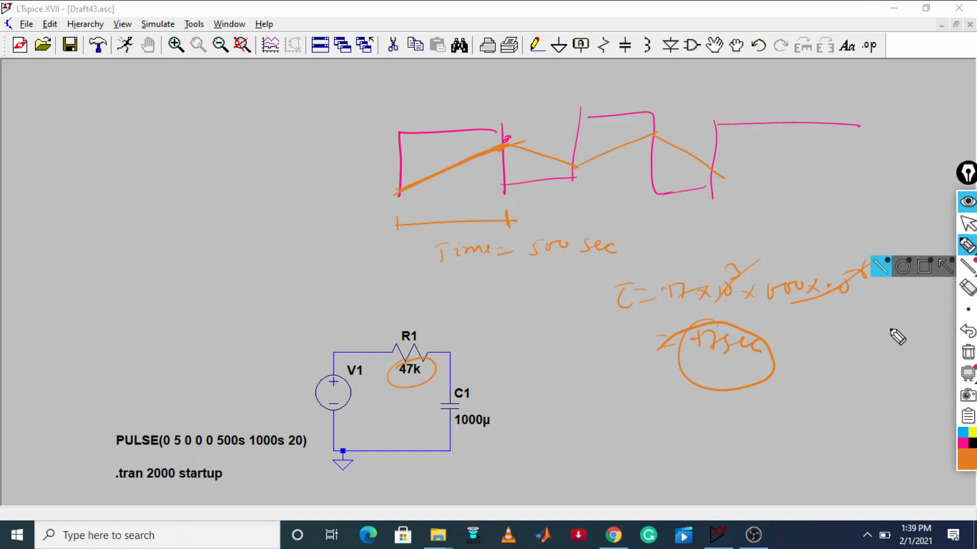
click(968, 225)
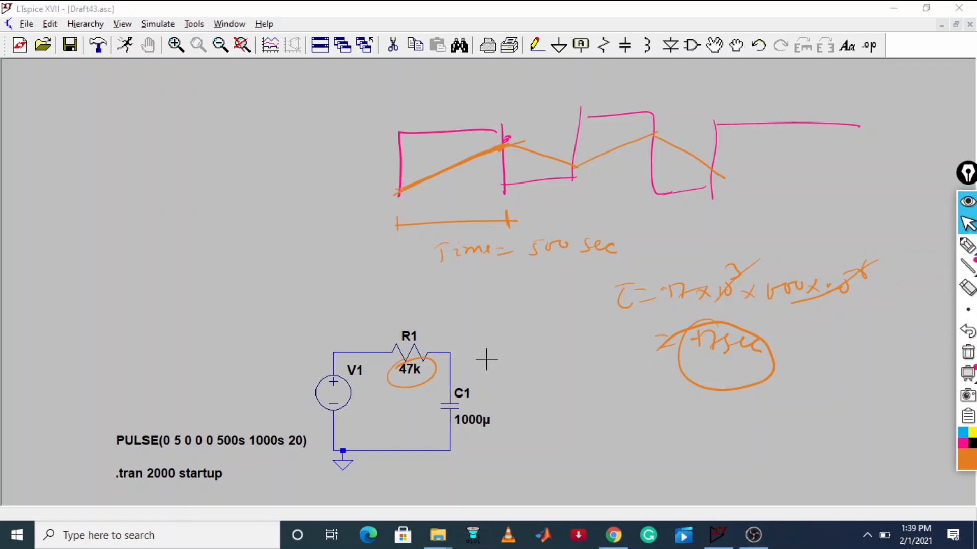
right_click(410, 351)
click(549, 280)
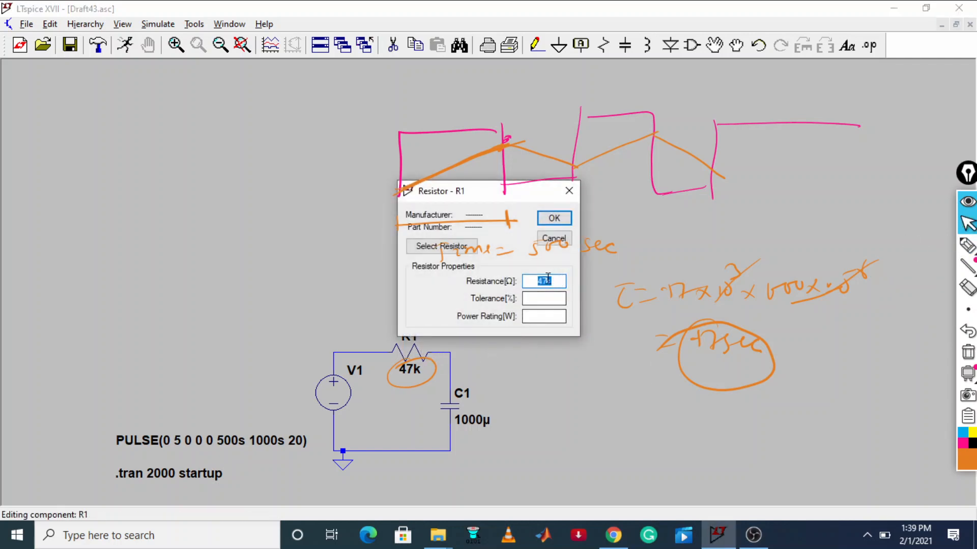
key(BackSpace)
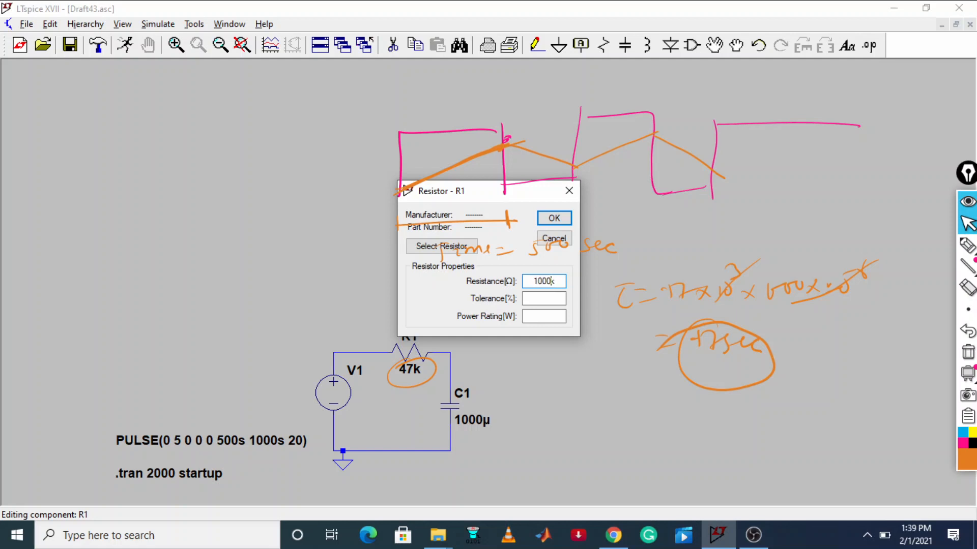
click(549, 219)
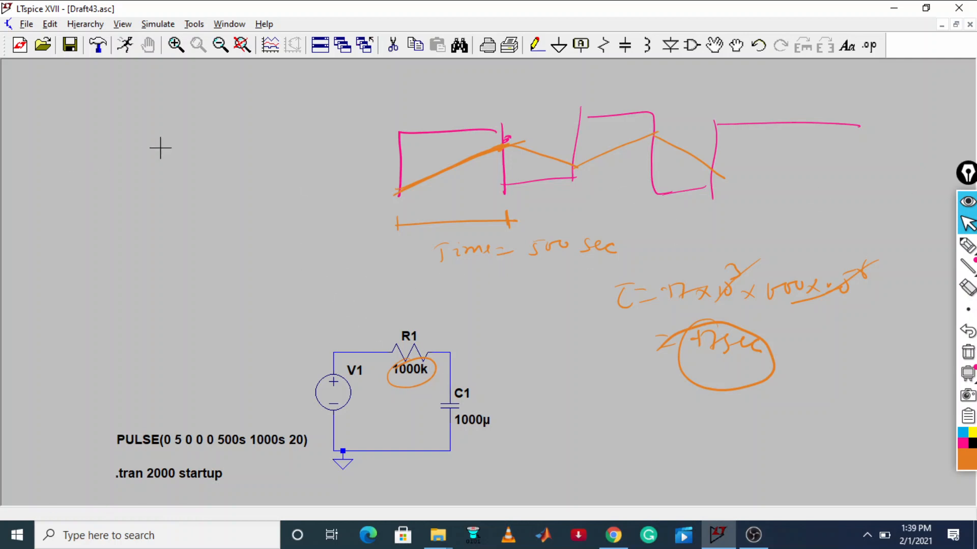
Run the simulation and plot the source voltage V(n001) and the capacitor voltage V(n002)
click(125, 45)
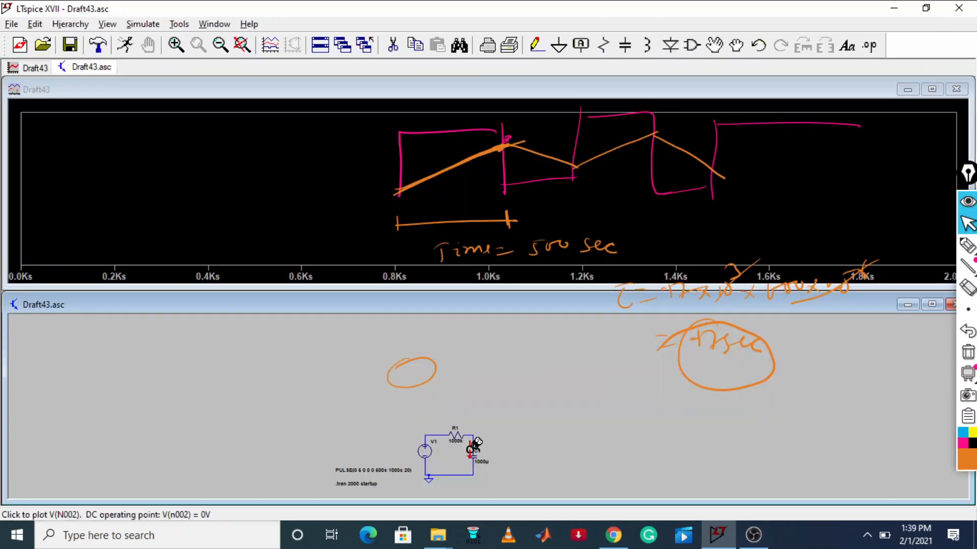
click(436, 436)
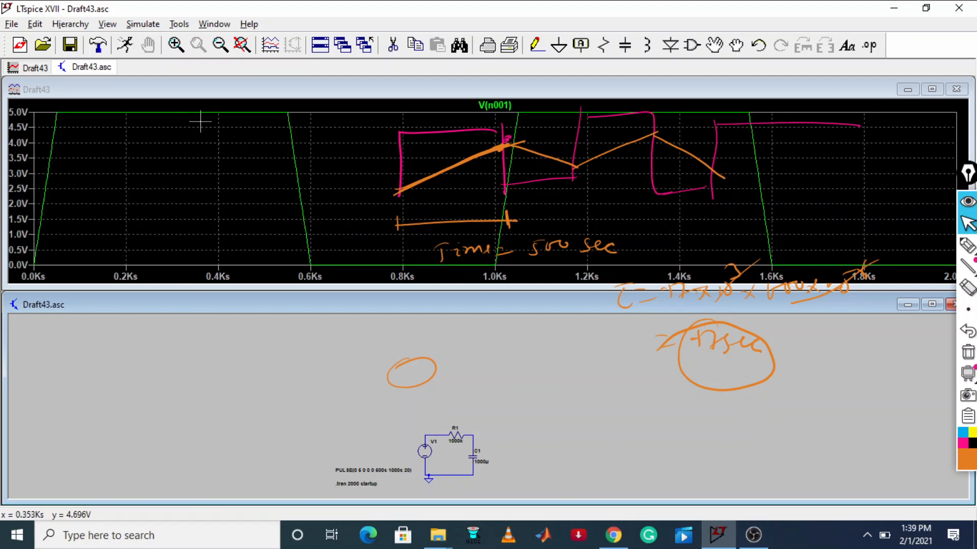
click(474, 434)
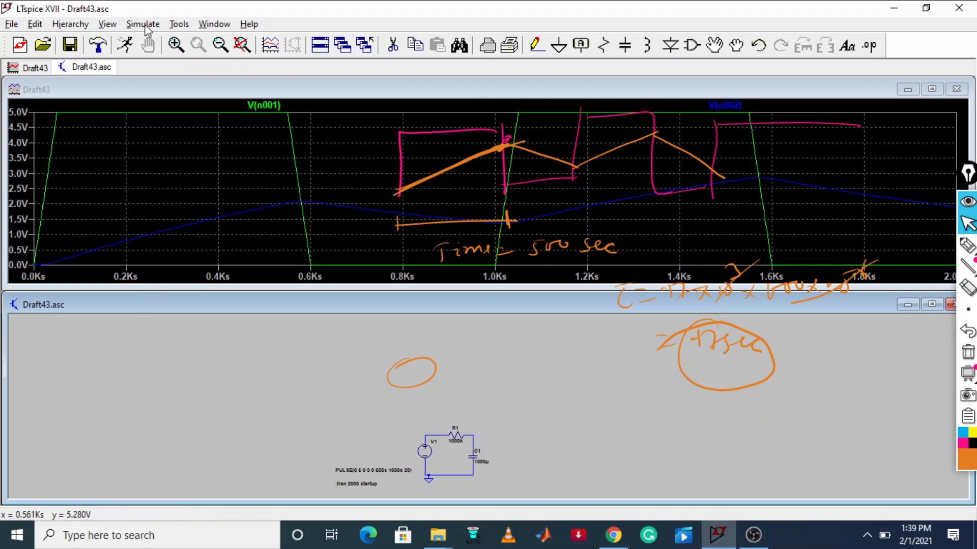
Set the transient simulation's stop time to 20000 and rerun it
click(144, 25)
click(195, 162)
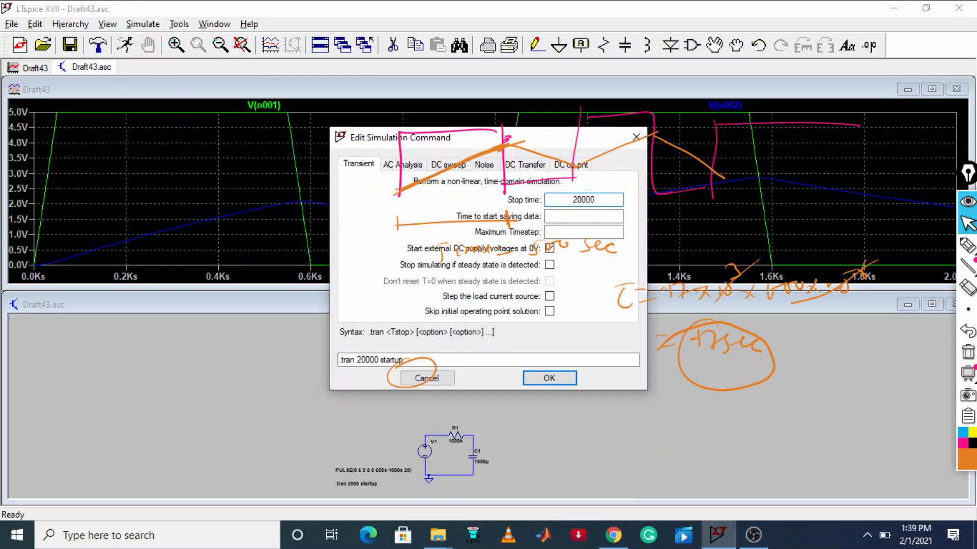
click(550, 378)
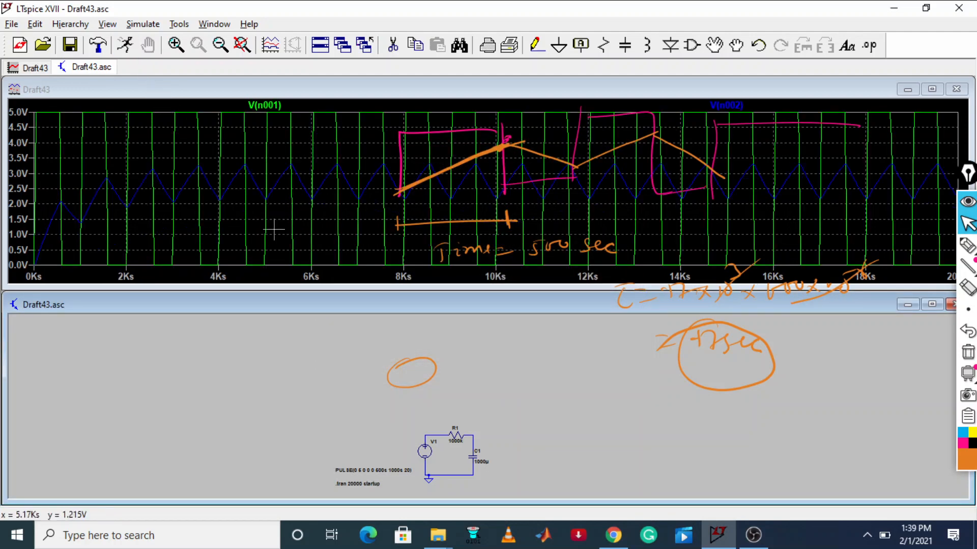
Clear all pen annotations and trace the triangular V(n002) waveform in orange from about 3Ks to 7.6Ks
click(968, 356)
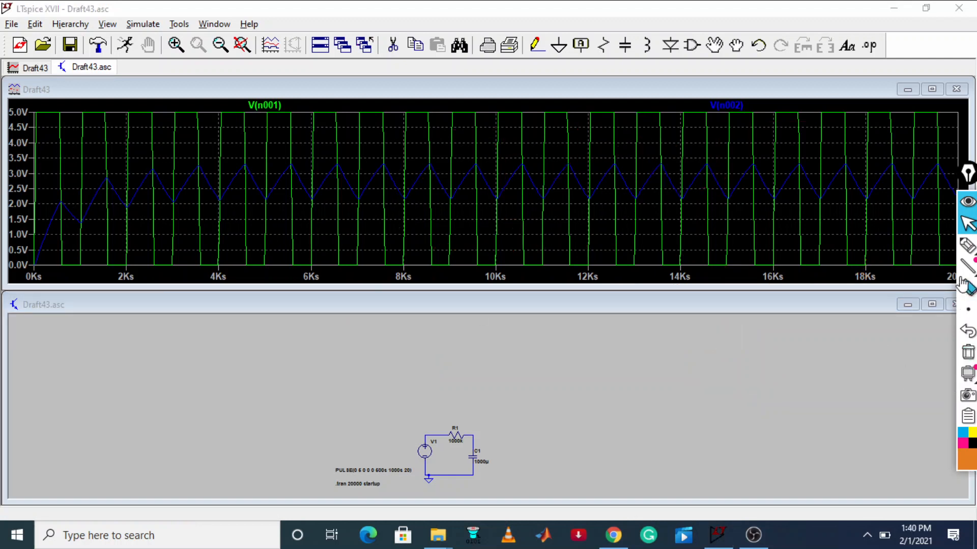
click(967, 246)
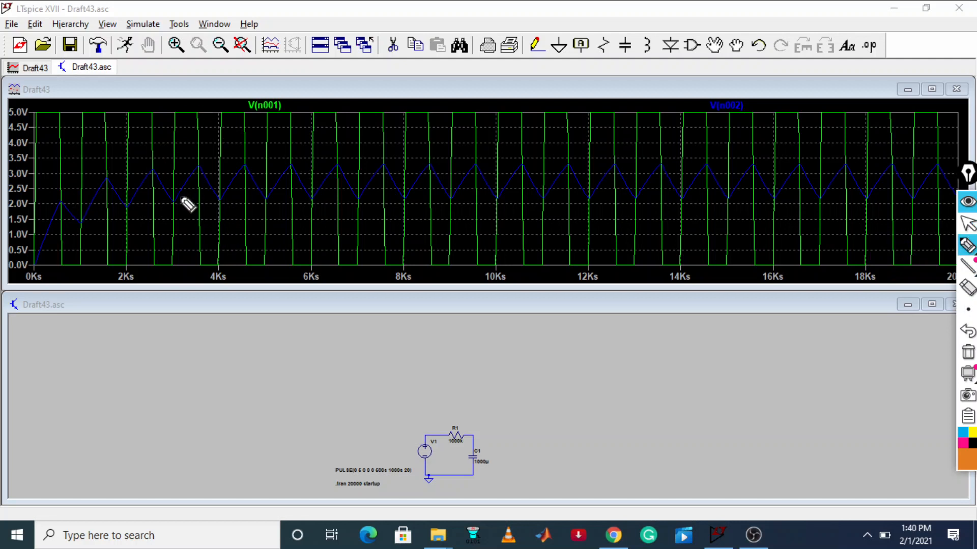
mouse_move(174, 206)
mouse_down()
mouse_move(200, 171)
mouse_move(229, 179)
mouse_move(249, 166)
mouse_move(264, 190)
mouse_move(294, 165)
mouse_move(312, 195)
mouse_move(338, 166)
mouse_move(360, 195)
mouse_move(382, 167)
mouse_up()
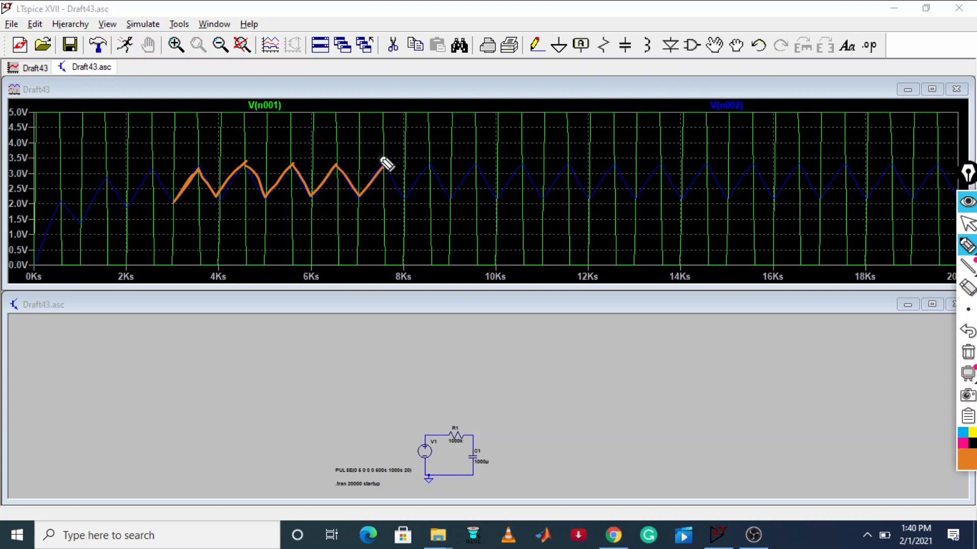
Circle the RC circuit, draw an arrow from it to a handwritten "τ ↑", and add a short stroke below the traced waveform
mouse_move(450, 409)
mouse_down()
mouse_move(523, 460)
mouse_move(517, 429)
mouse_move(552, 417)
mouse_up()
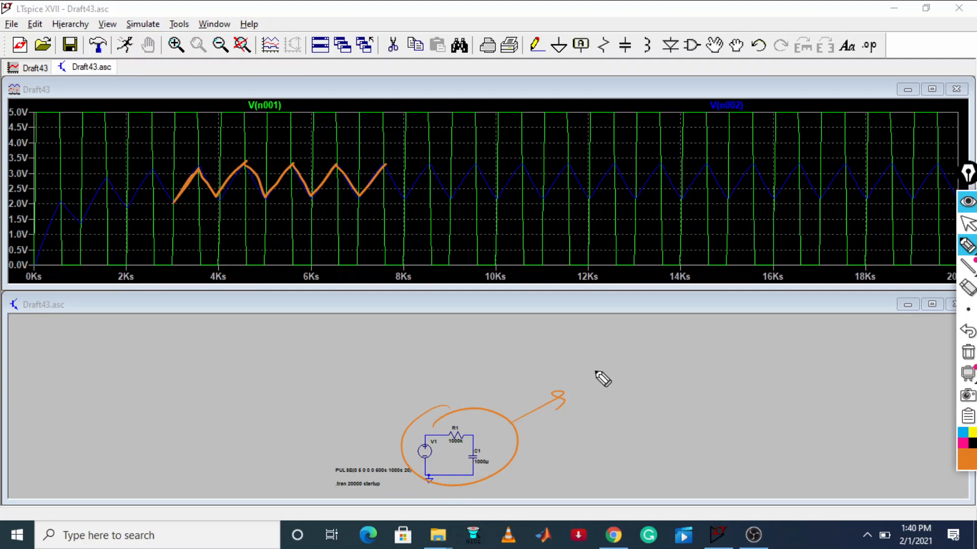
drag(596, 368, 638, 345)
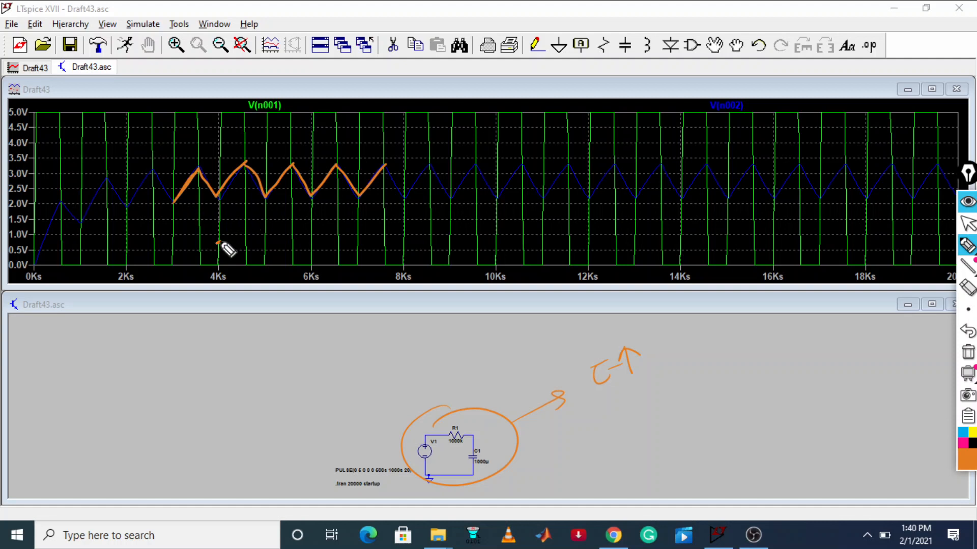
drag(218, 243, 234, 232)
Circle the R1 and C1 values, write 1000×10³ × 1000×10⁻⁶ = 1000 sec, and add a circled 47 sec with an arrow to the result
mouse_move(460, 441)
mouse_down()
mouse_move(473, 434)
mouse_move(469, 457)
mouse_move(482, 446)
mouse_up()
mouse_move(689, 356)
mouse_down()
mouse_move(687, 379)
mouse_move(793, 346)
mouse_move(816, 362)
mouse_move(866, 348)
mouse_move(894, 364)
mouse_move(929, 342)
mouse_move(835, 376)
mouse_up()
drag(799, 329, 742, 379)
drag(691, 425, 807, 405)
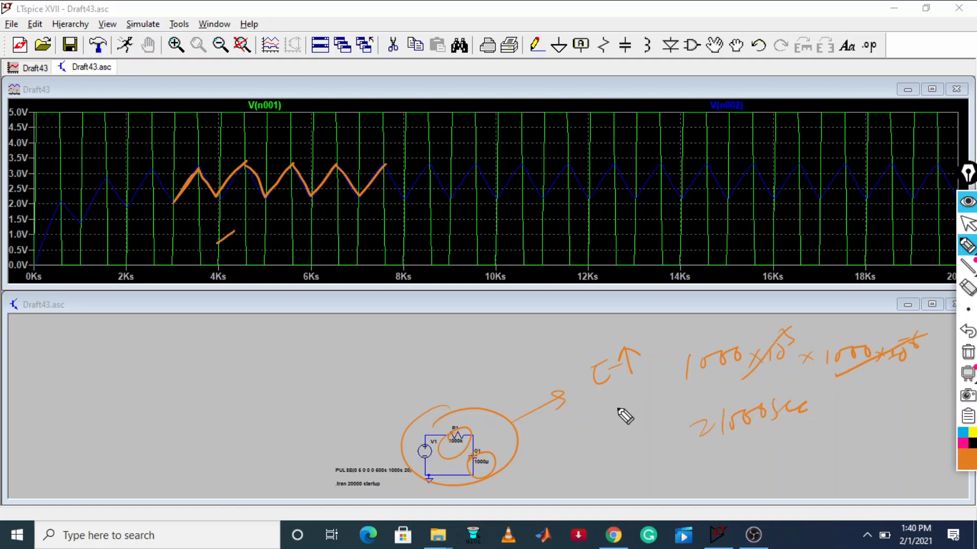
mouse_move(615, 408)
mouse_down()
mouse_move(667, 405)
mouse_move(646, 392)
mouse_move(638, 401)
mouse_move(713, 429)
mouse_up()
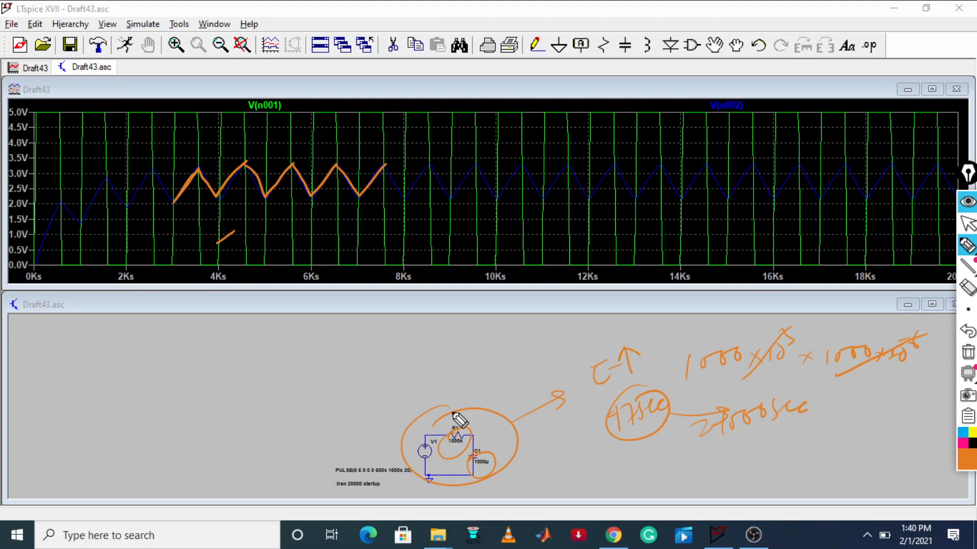
Circle the RC circuit again with extra loops and write "τ >>" with "charge" beneath it in the schematic's empty area
mouse_move(447, 415)
mouse_down()
mouse_move(529, 448)
mouse_move(421, 388)
mouse_up()
mouse_move(96, 358)
mouse_down()
mouse_move(99, 377)
mouse_move(160, 353)
mouse_move(150, 363)
mouse_up()
mouse_move(114, 394)
mouse_down()
mouse_move(106, 413)
mouse_move(118, 416)
mouse_move(165, 410)
mouse_move(172, 392)
mouse_up()
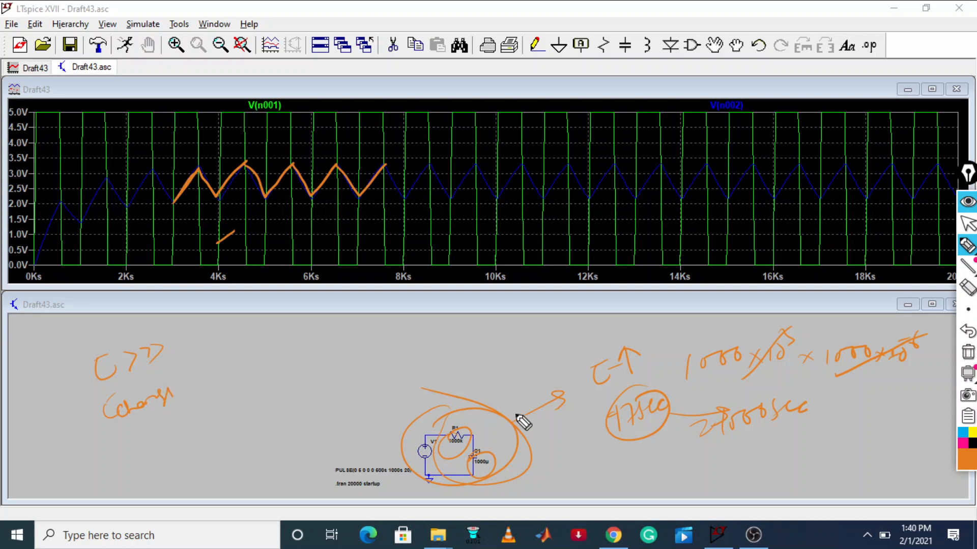
mouse_move(519, 419)
mouse_down()
mouse_move(428, 475)
mouse_move(442, 421)
mouse_move(399, 416)
mouse_up()
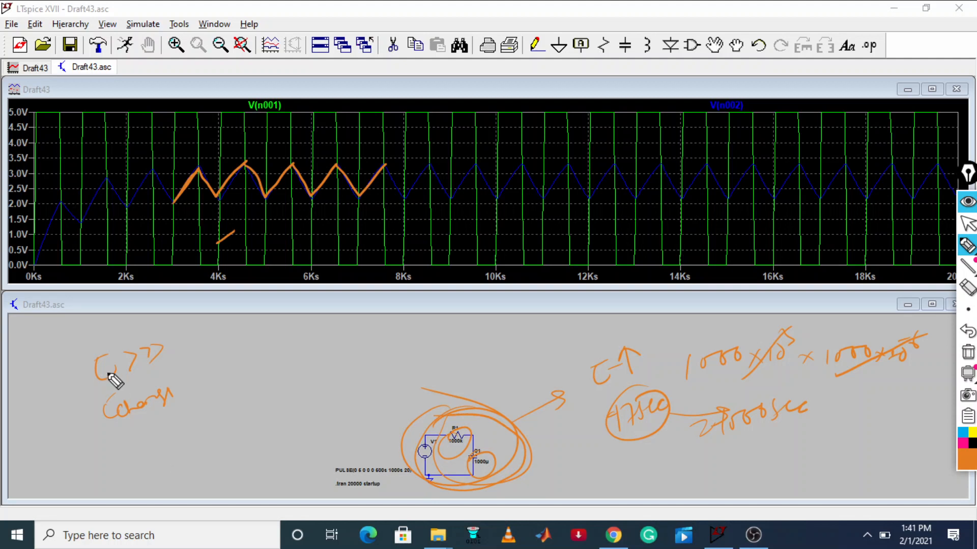
Clear all pen annotations from the plot and schematic and return to the normal cursor
click(968, 310)
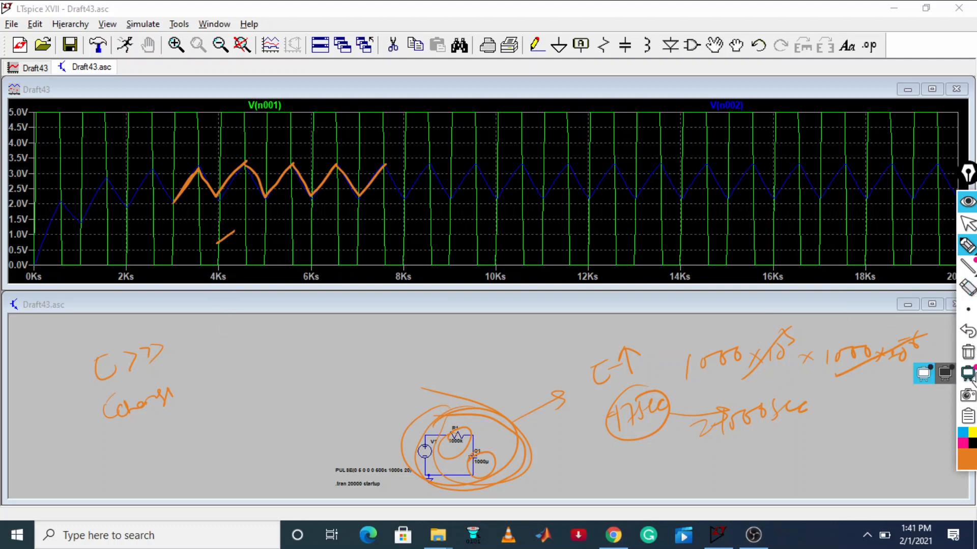
click(968, 352)
click(968, 224)
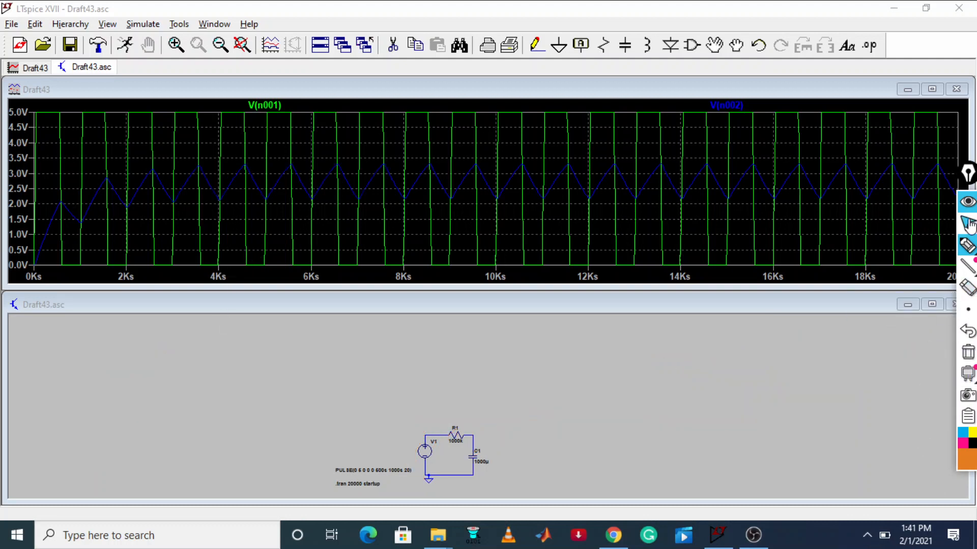
click(866, 538)
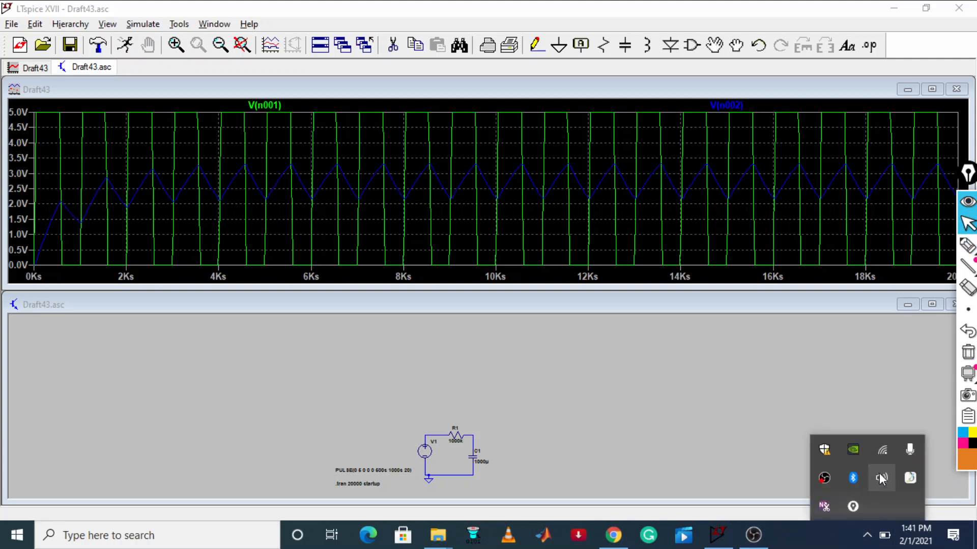